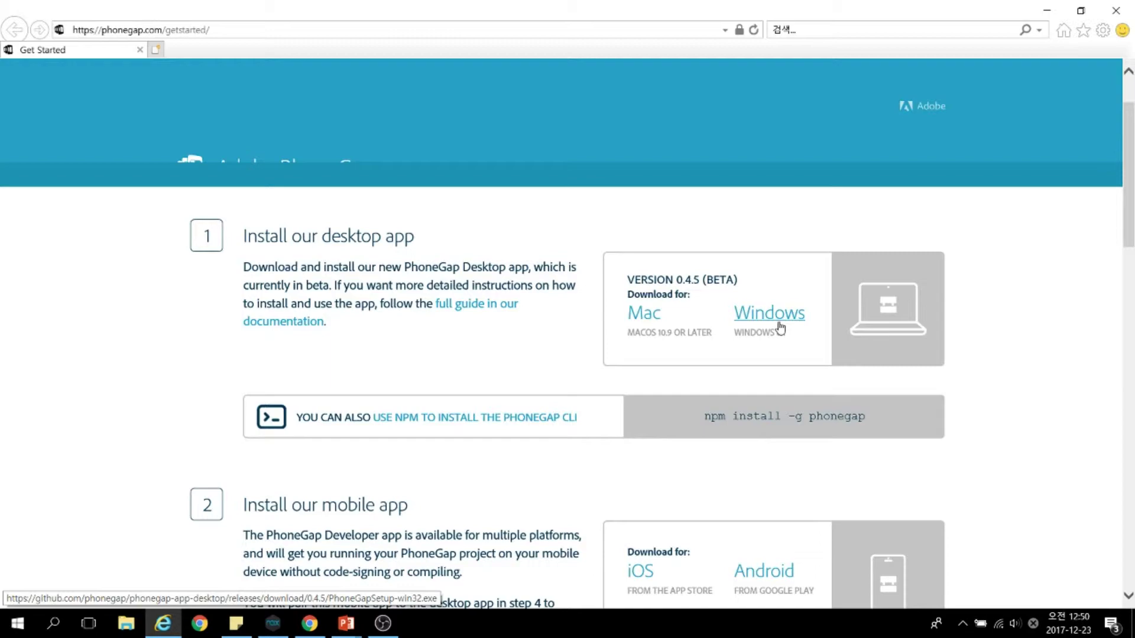
Minimize Internet Explorer to return to the PowerPoint slideshow
left_click(1038, 5)
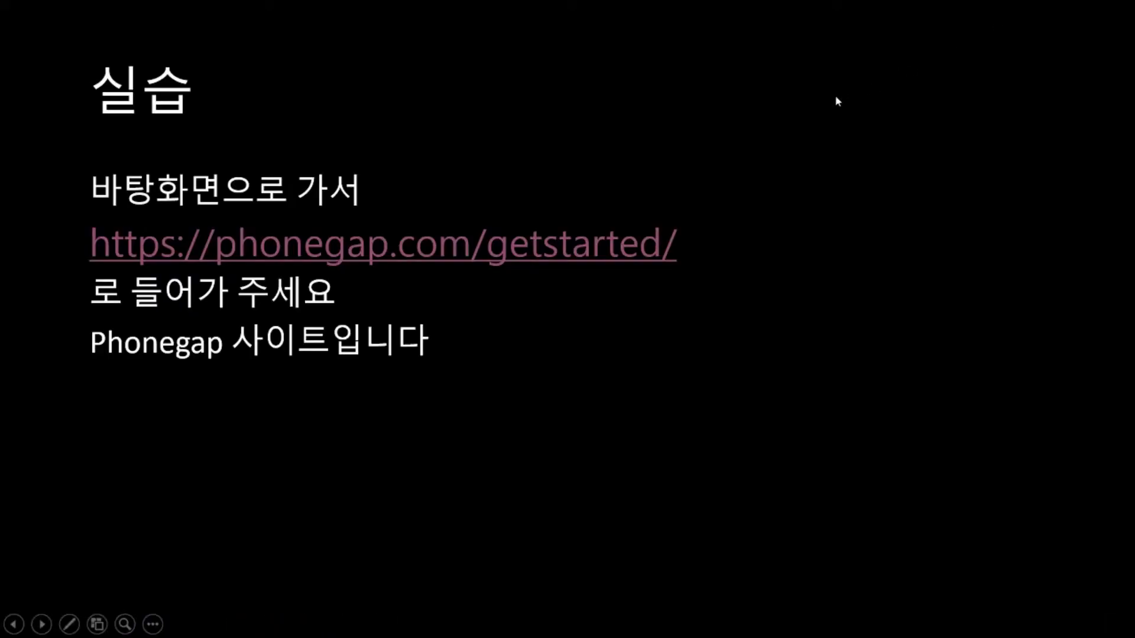
Switch back to the Get Started page, minimize it, and show the Windows desktop
key("alt+Tab")
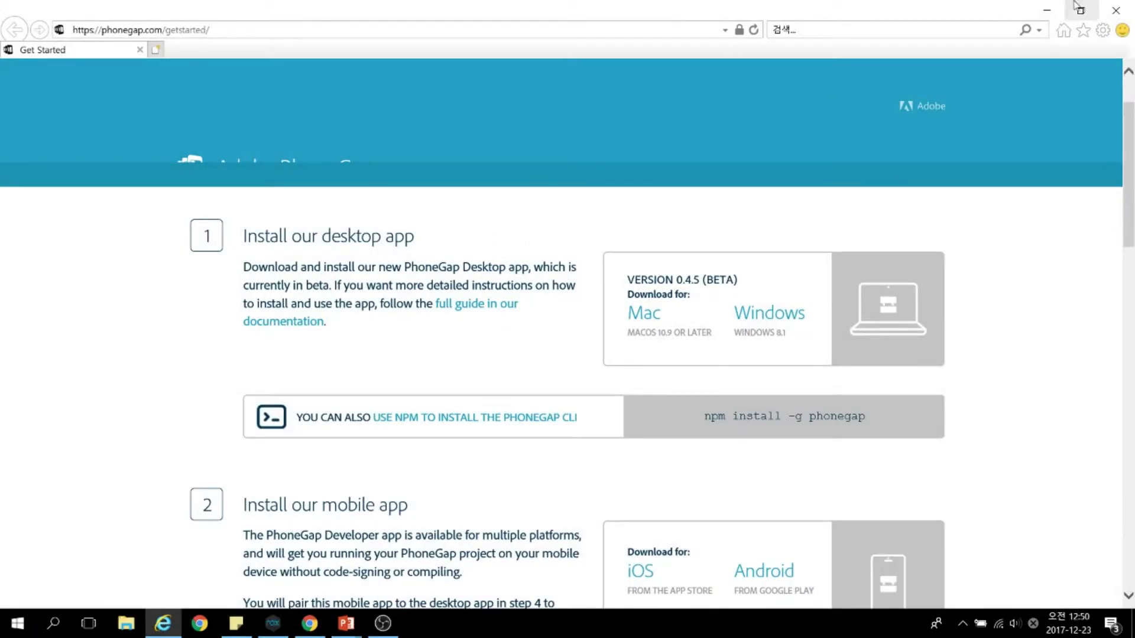
left_click(1048, 6)
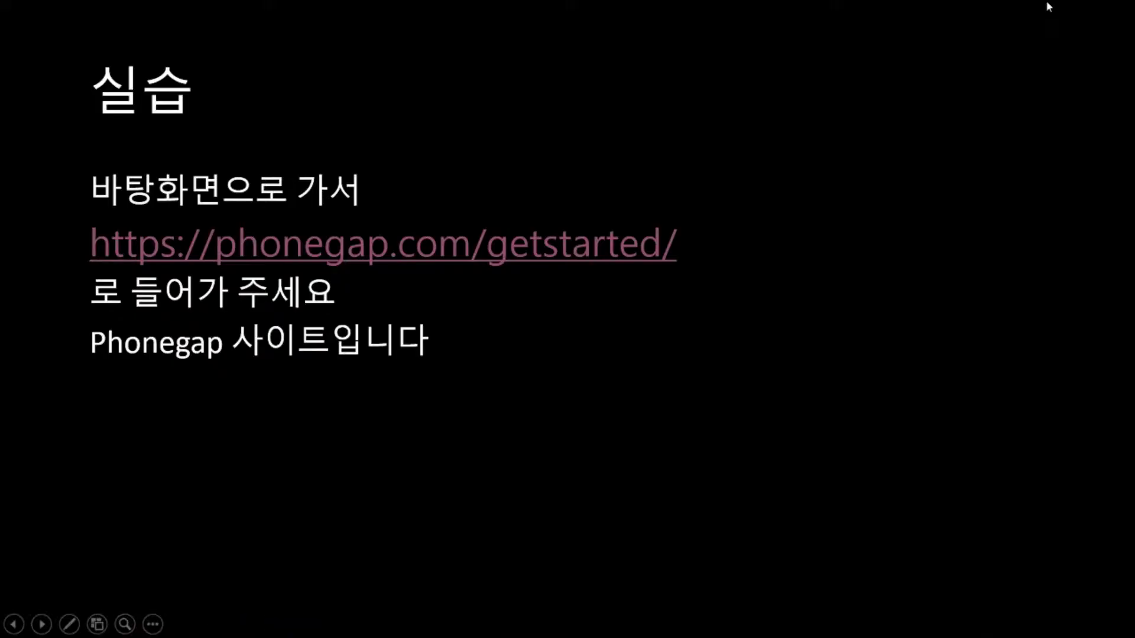
key("super+d")
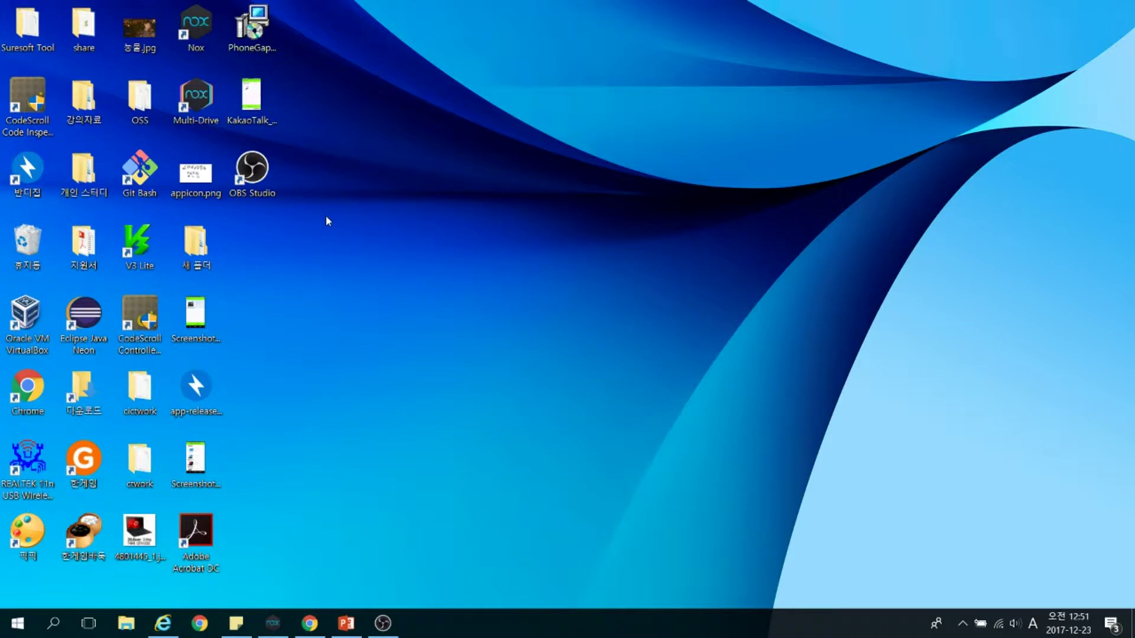
Search Windows for 'phonegap' and launch PhoneGap Desktop from the results
left_click(62, 630)
type("phon")
key("BackSpace")
key("BackSpace")
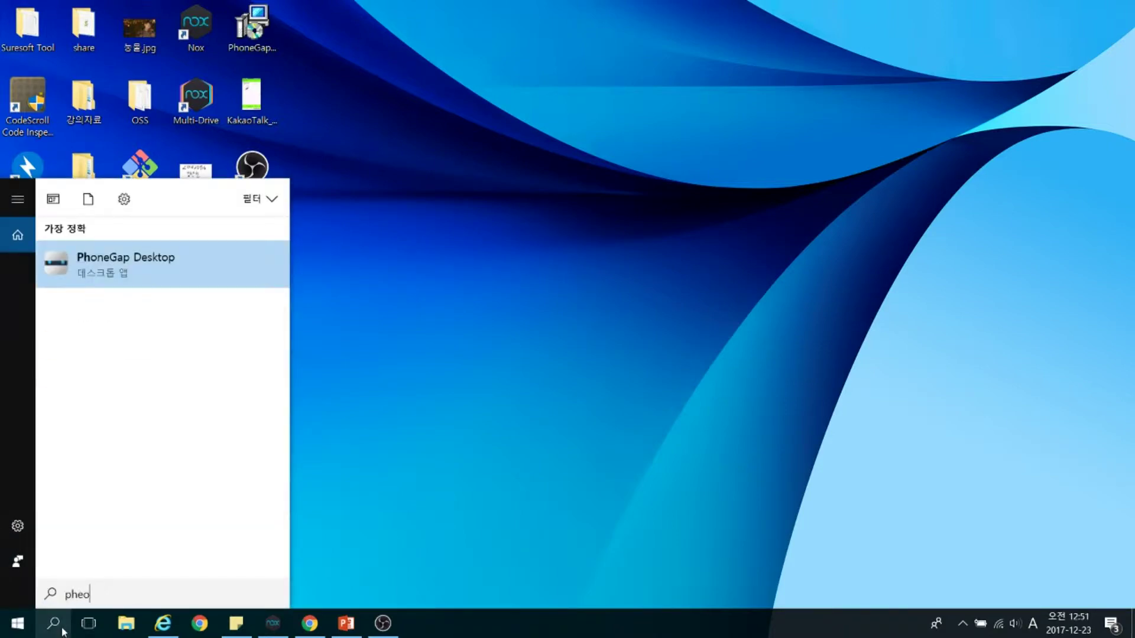
type("oneg")
key("BackSpace")
key("BackSpace")
key("BackSpace")
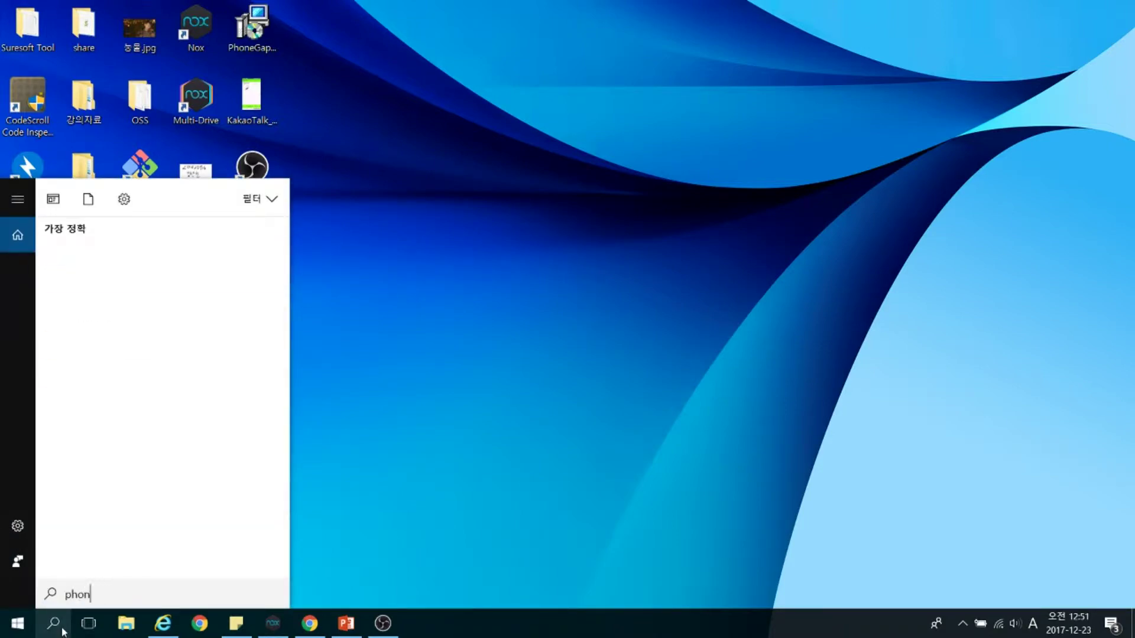
type("n")
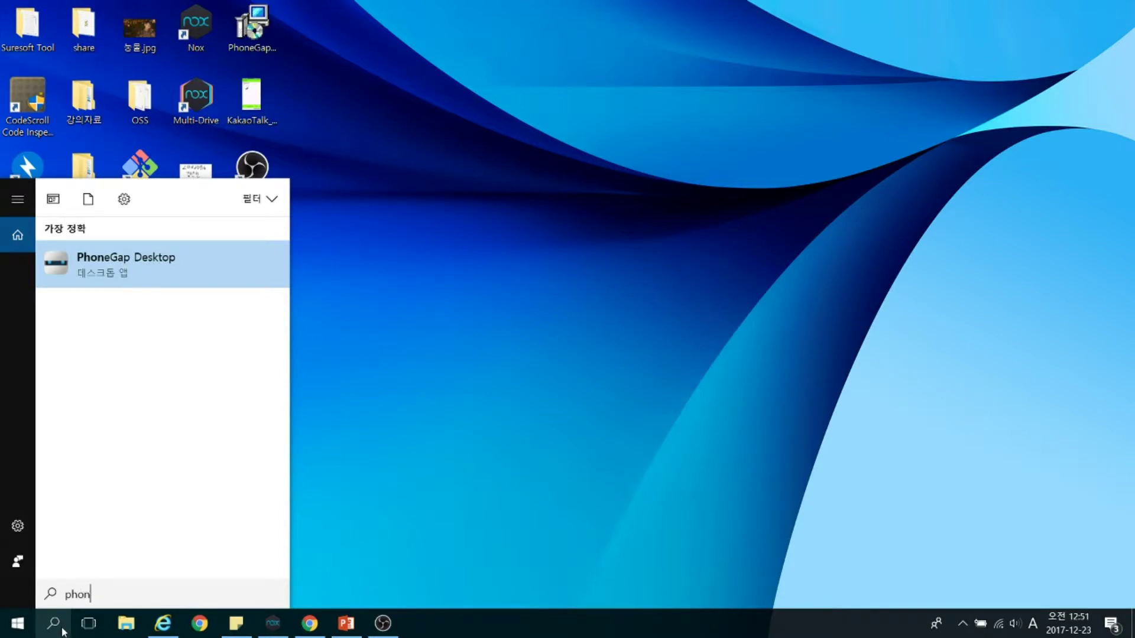
key("Return")
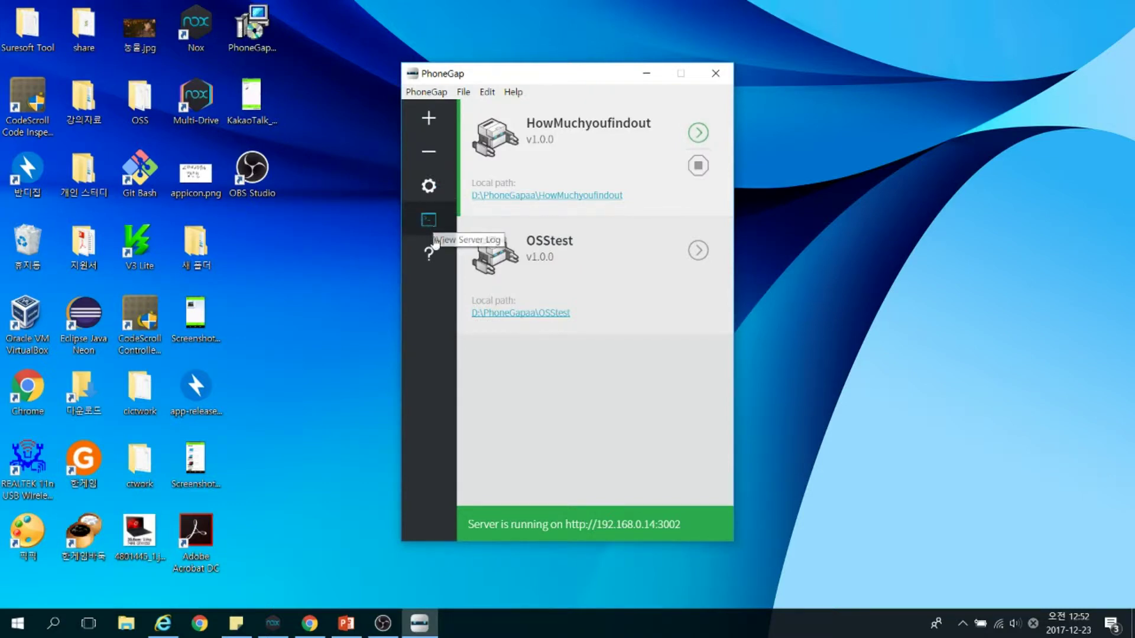
Start a new PhoneGap project using the Hello World template and continue to Project Details
left_click(440, 124)
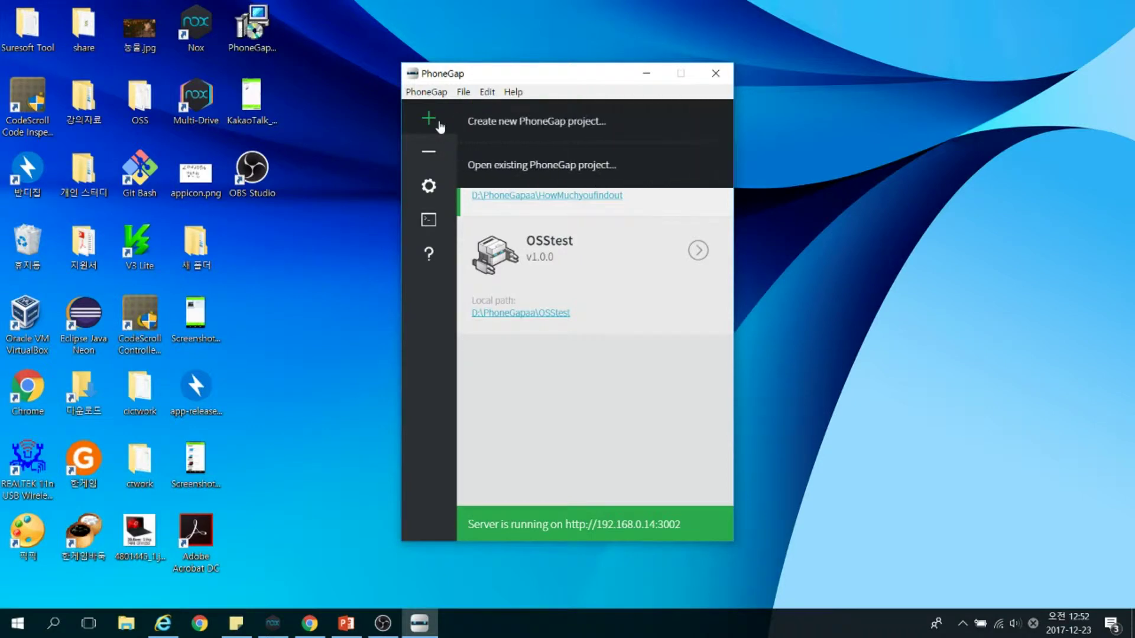
left_click(487, 124)
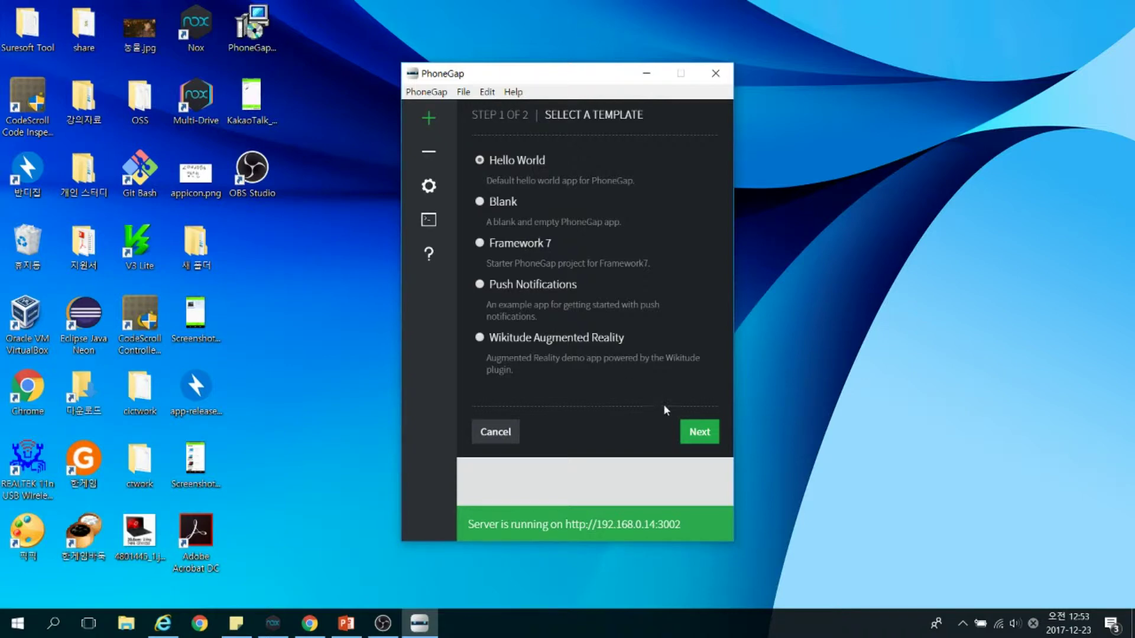
left_click(697, 432)
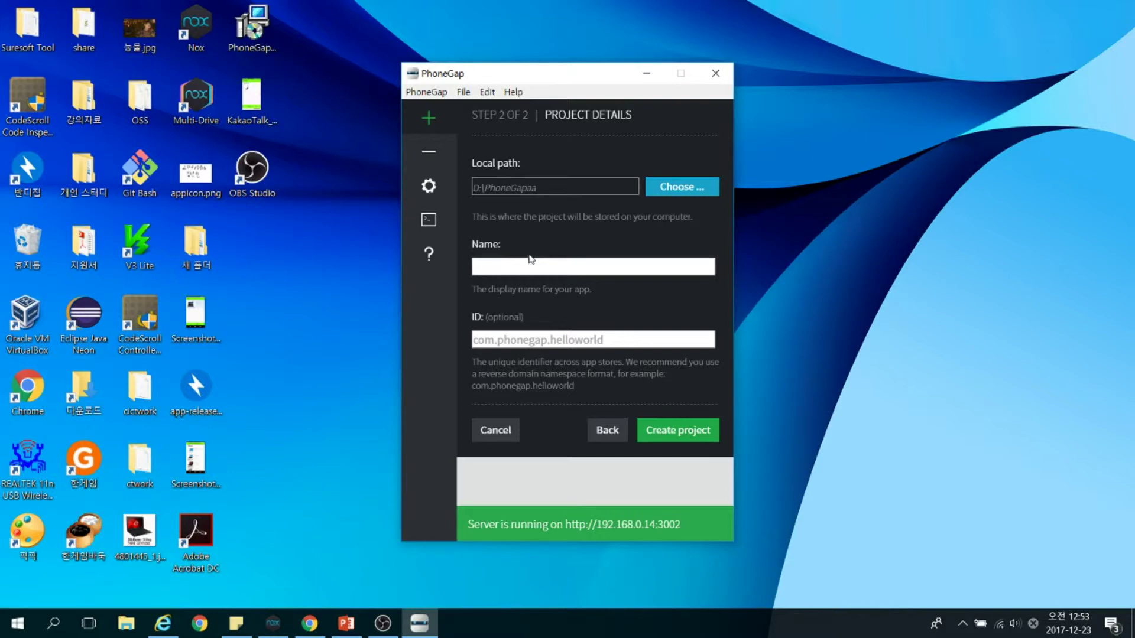
Name the new project TEST and create it at D:\PhoneGapaa\TEST
left_click(545, 269)
type("TEST")
left_click(664, 437)
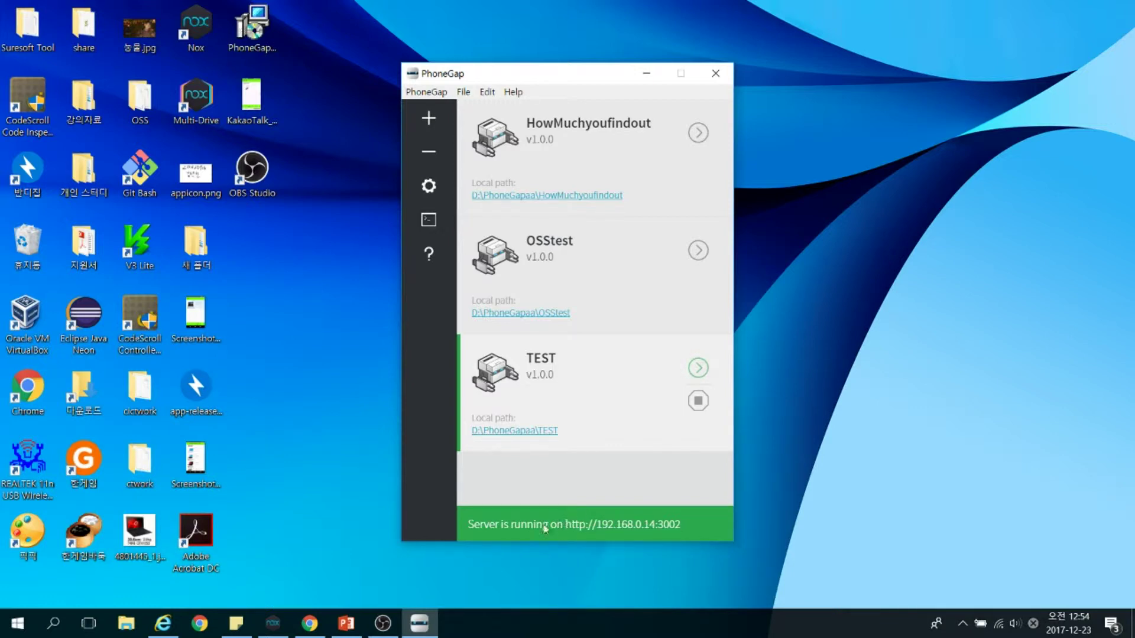
left_click(653, 532)
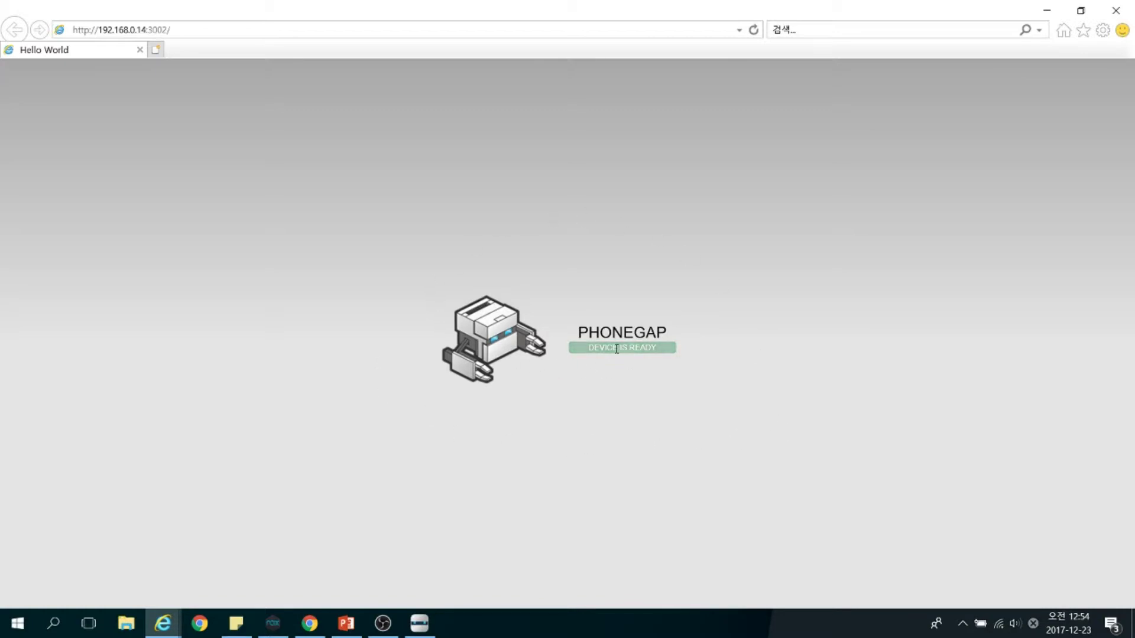
left_click_drag(579, 332, 633, 348)
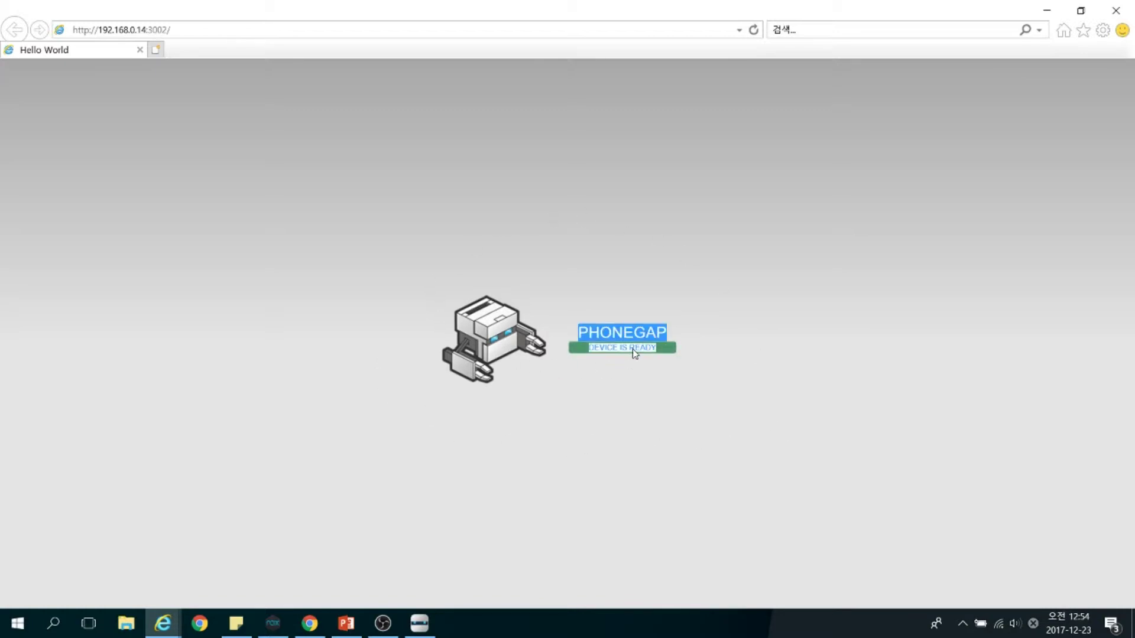
left_click(632, 349)
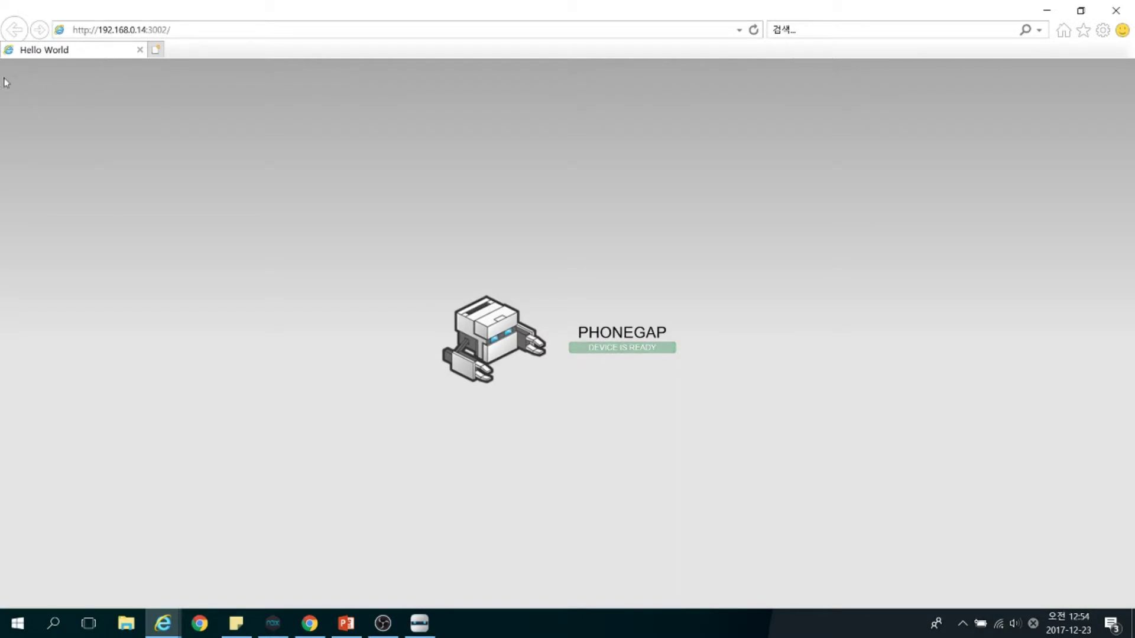
left_click(1115, 10)
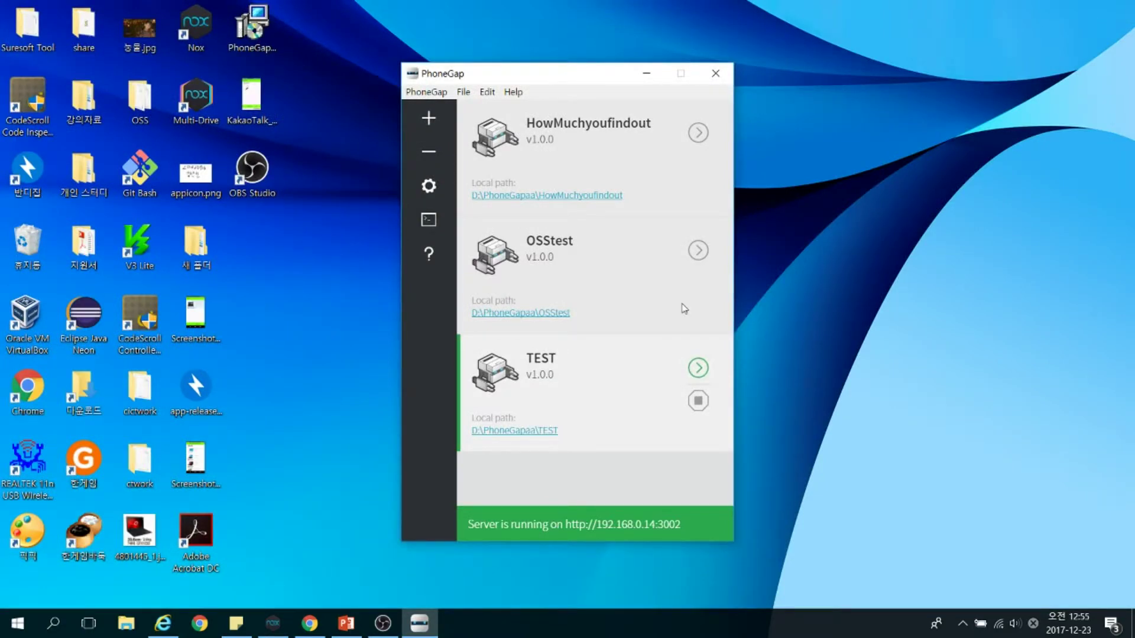
Open the TEST project folder and browse its www folder, peeking into img
left_click(515, 433)
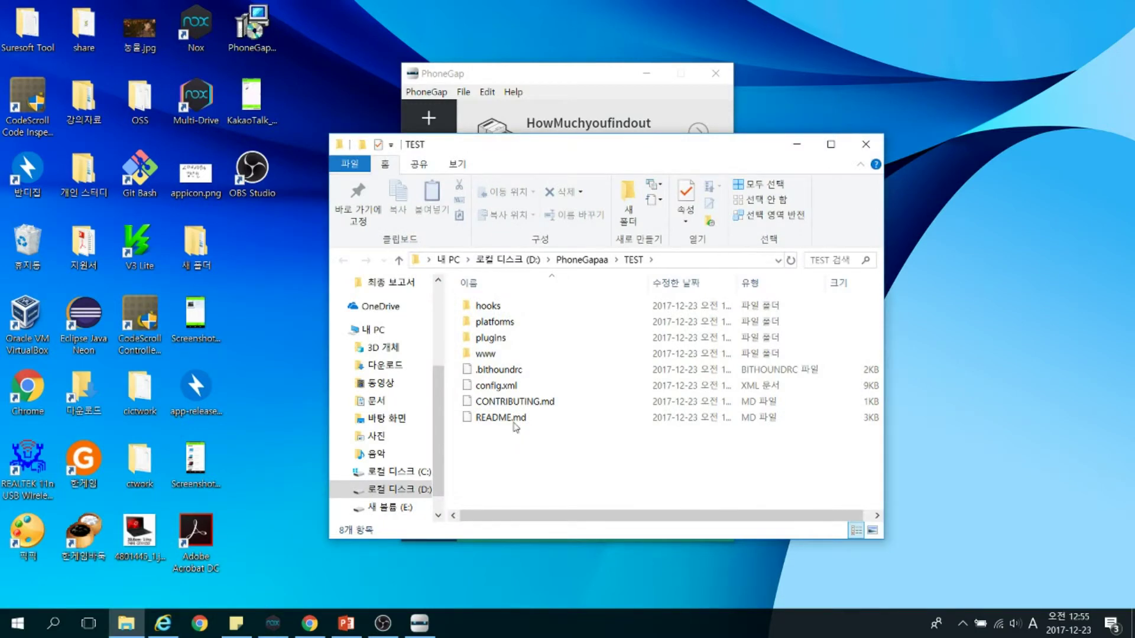
left_click(518, 354)
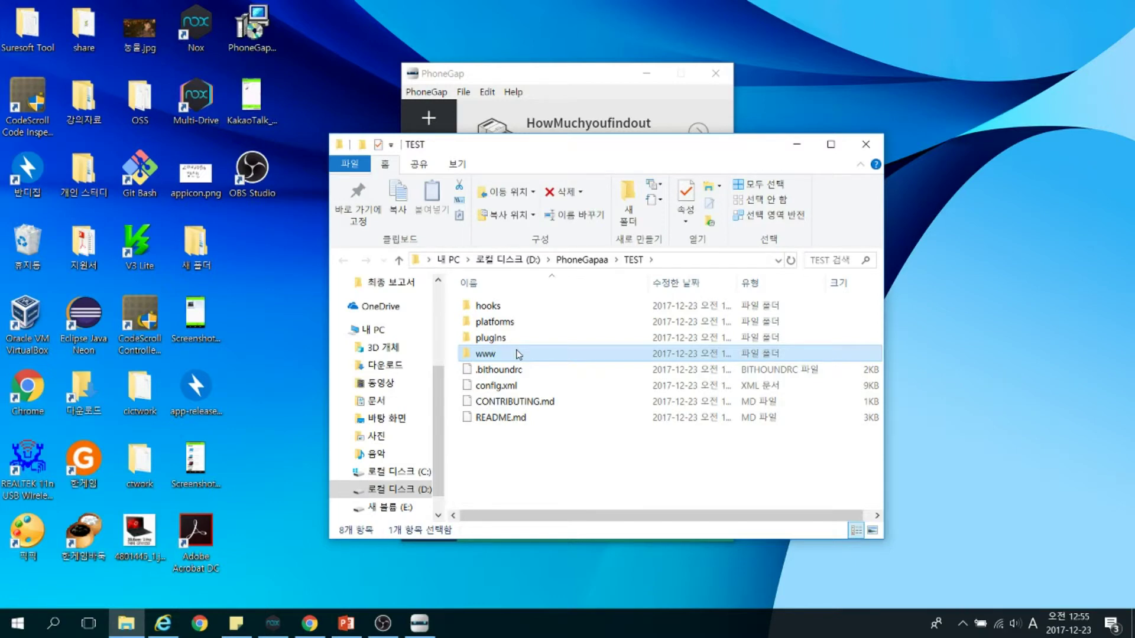
double_click(519, 354)
key("j")
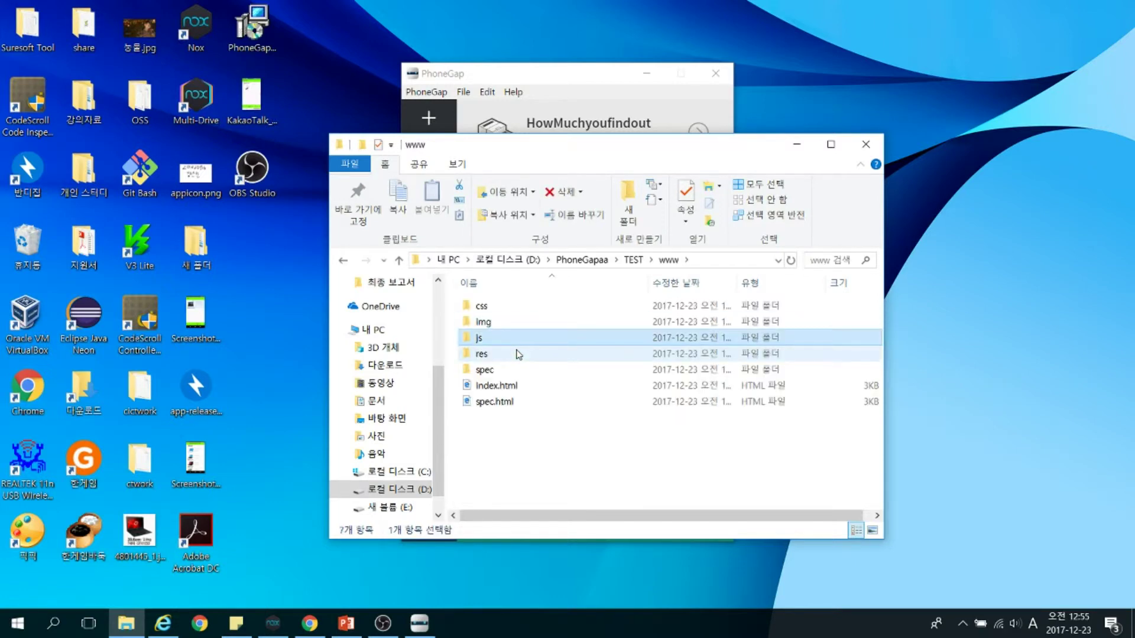
key("r")
key("s")
key("s")
key("r")
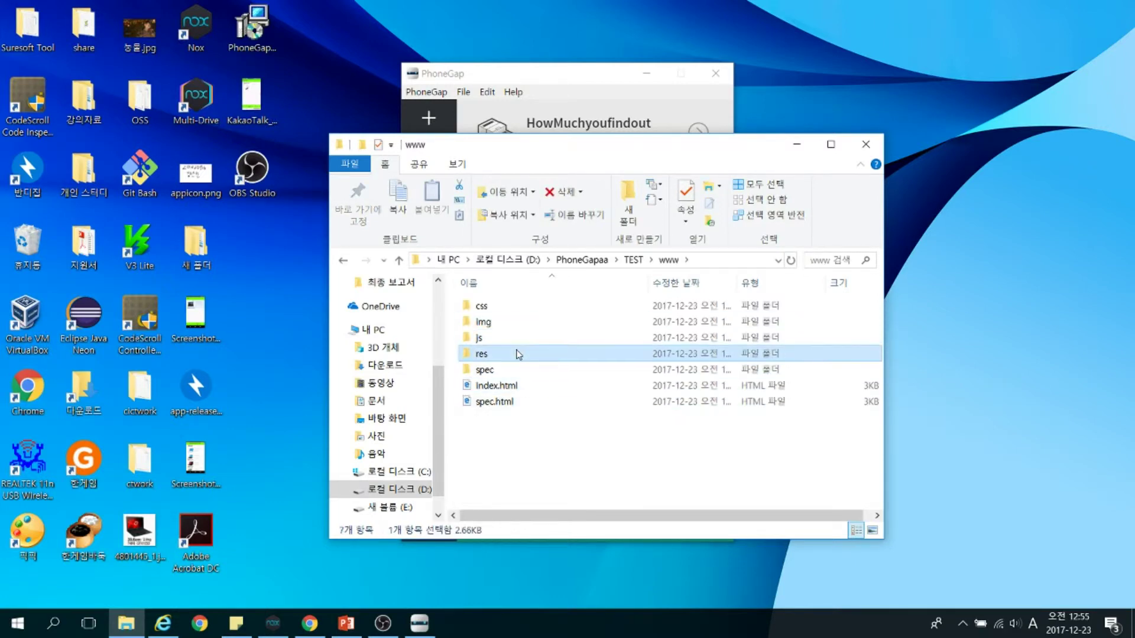
key("j")
key("i")
key("Return")
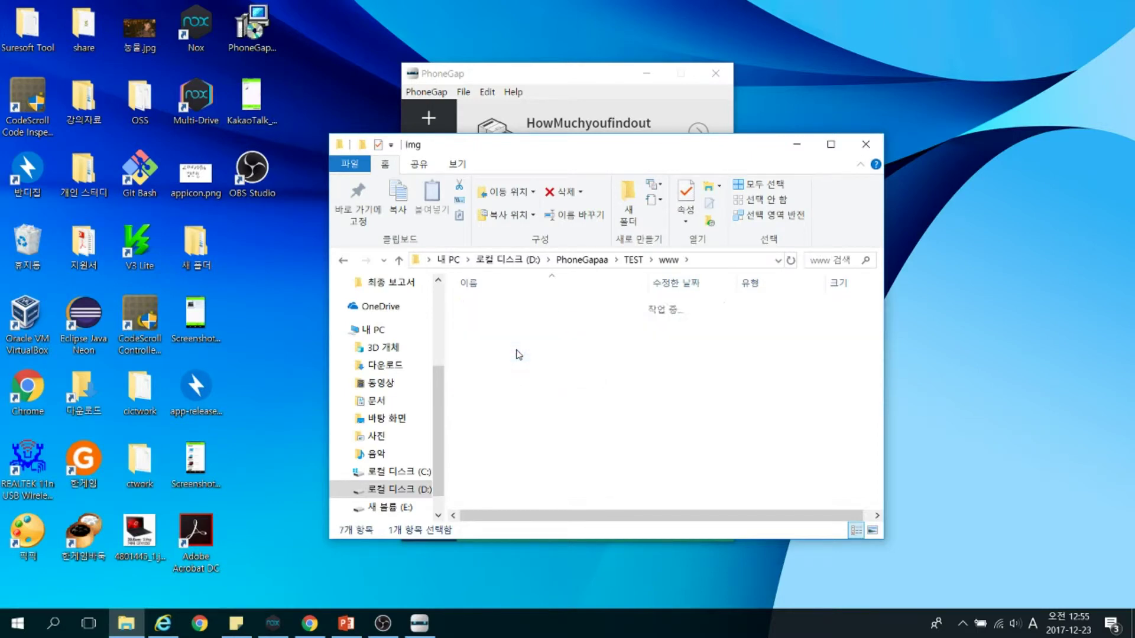
key("BackSpace")
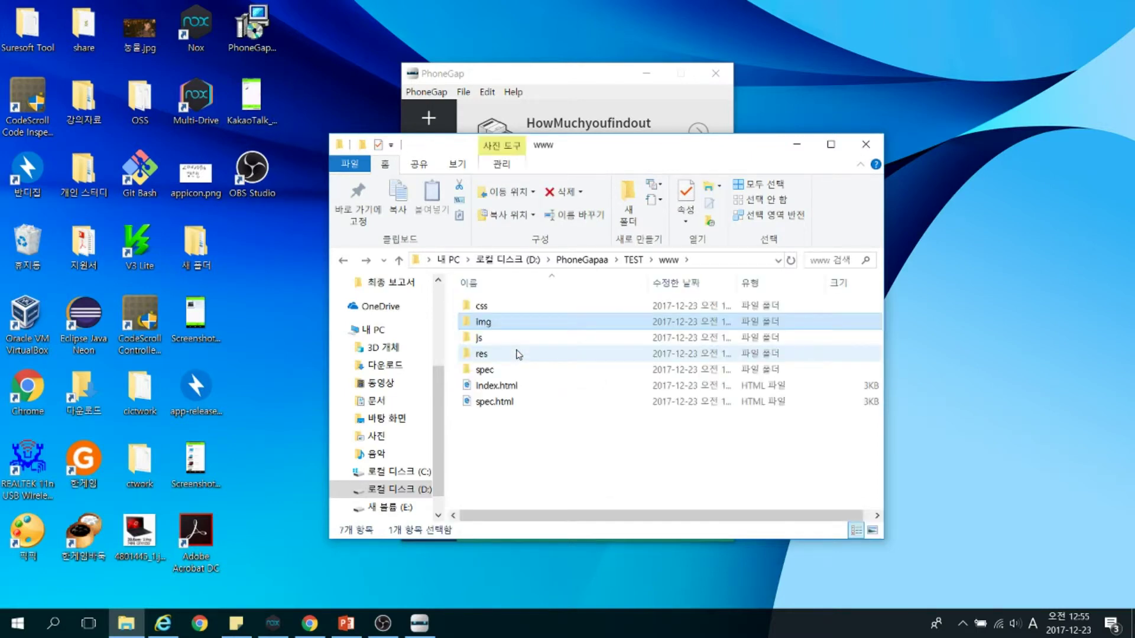
key("BackSpace")
Browse the cordova plugin folders in plugins, then return to the TEST folder
key("Up")
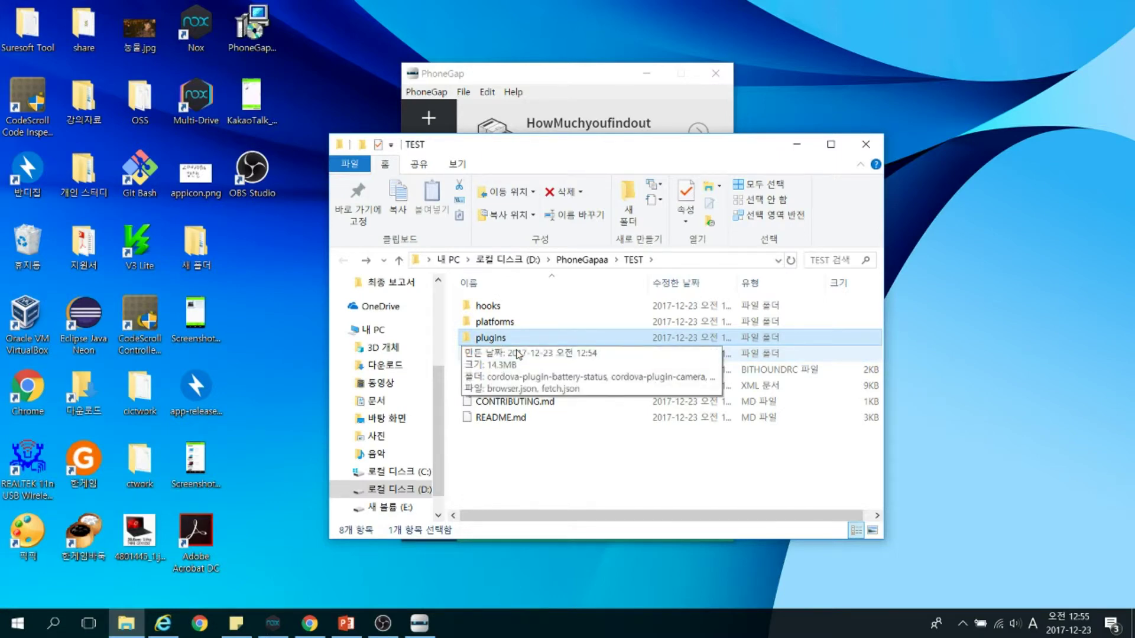
key("Return")
key("Down")
key("Down")
key("Down")
key("Down")
key("Down")
key("Down")
key("Down")
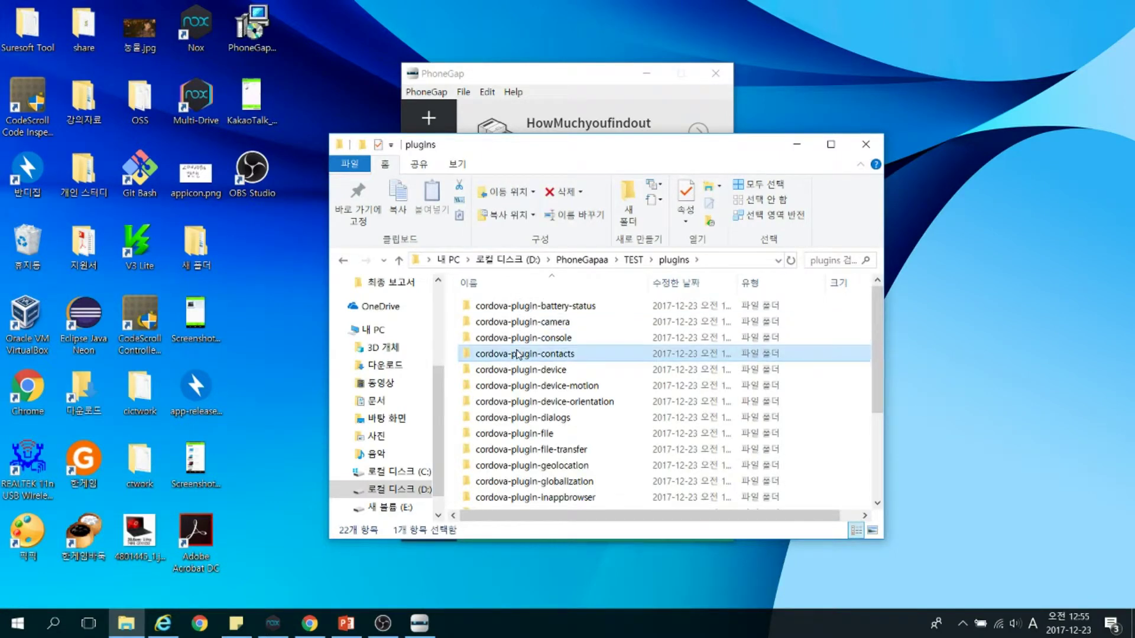
key("Down")
key("Down")
key("Down")
key("Down")
key("Down")
key("Down")
key("Down")
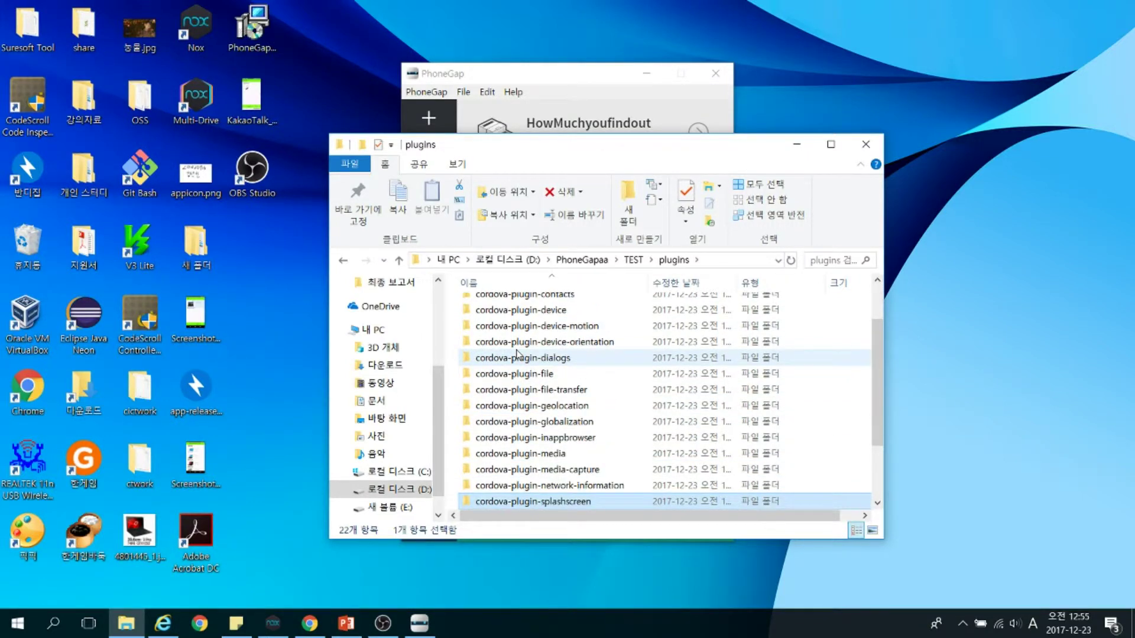
scroll(517, 355, "down", 2)
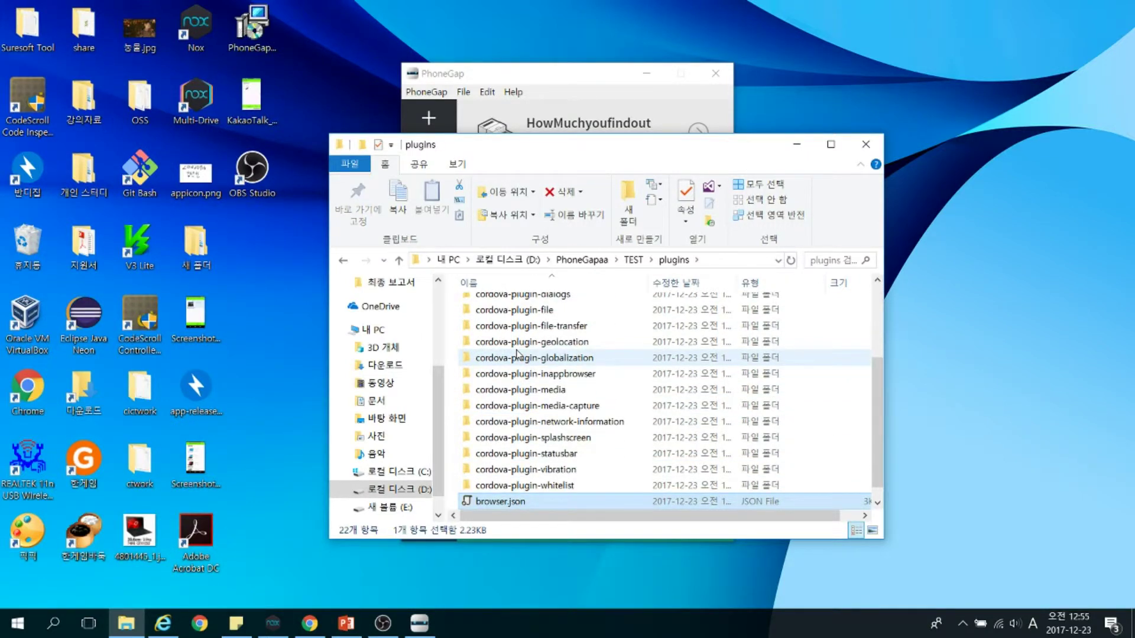
key("BackSpace")
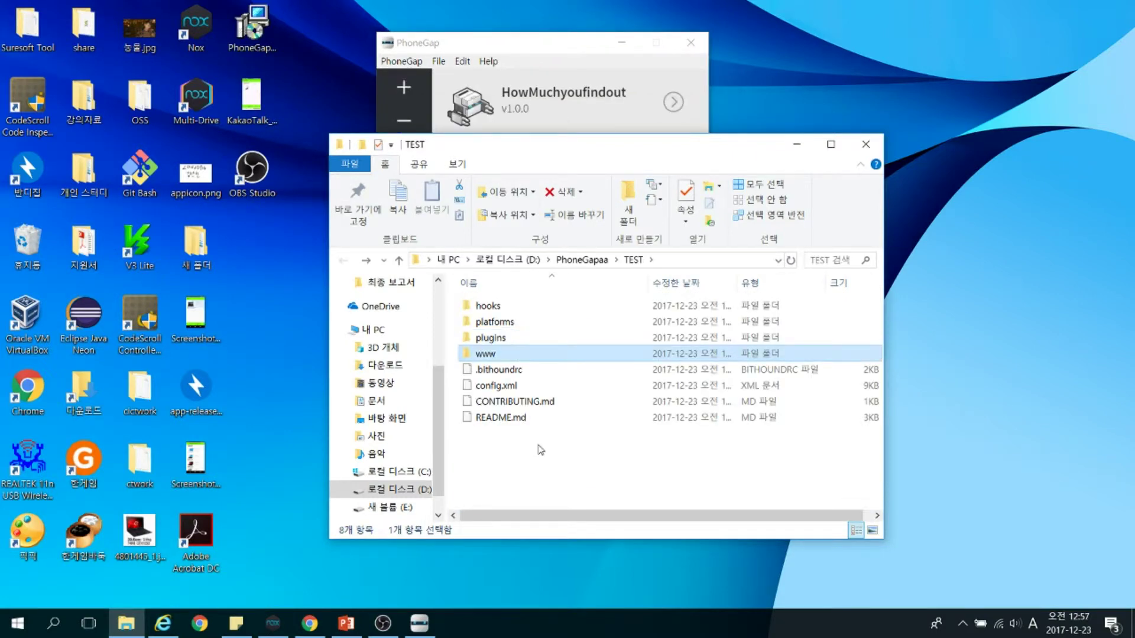
Open the running server's address in Internet Explorer, then bring the TEST folder window forward
left_click(514, 39)
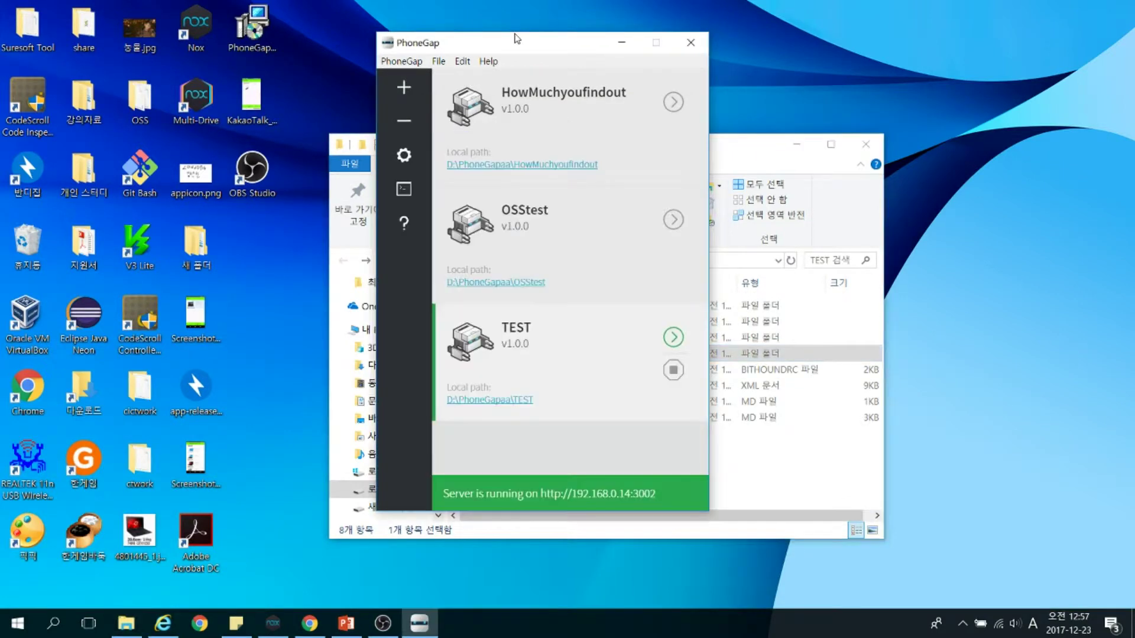
left_click(601, 501)
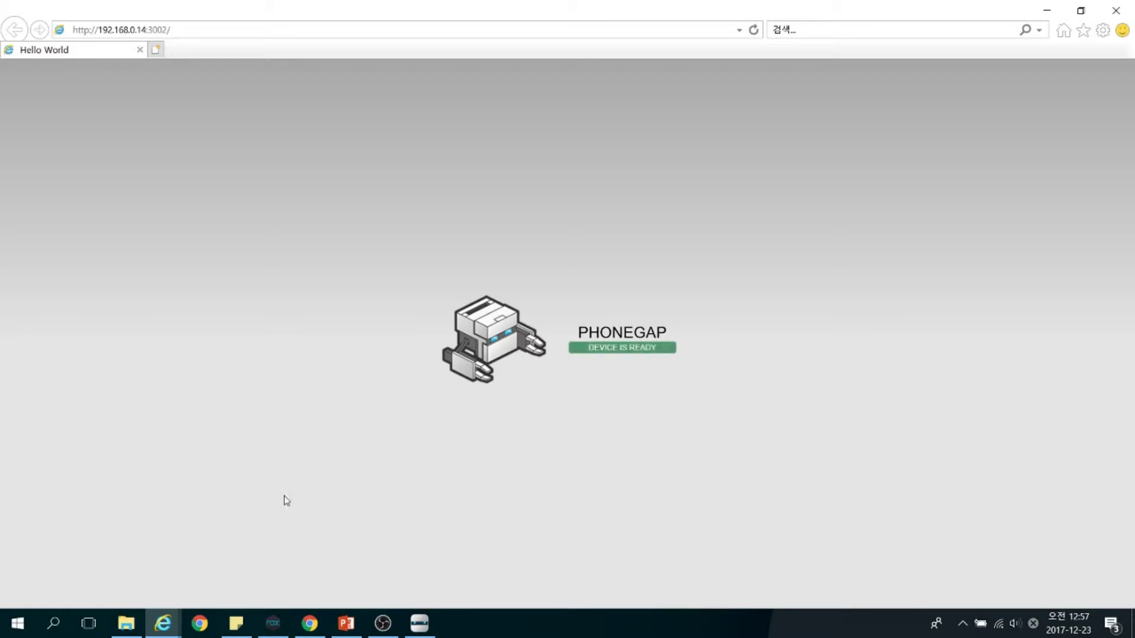
mouse_move(136, 628)
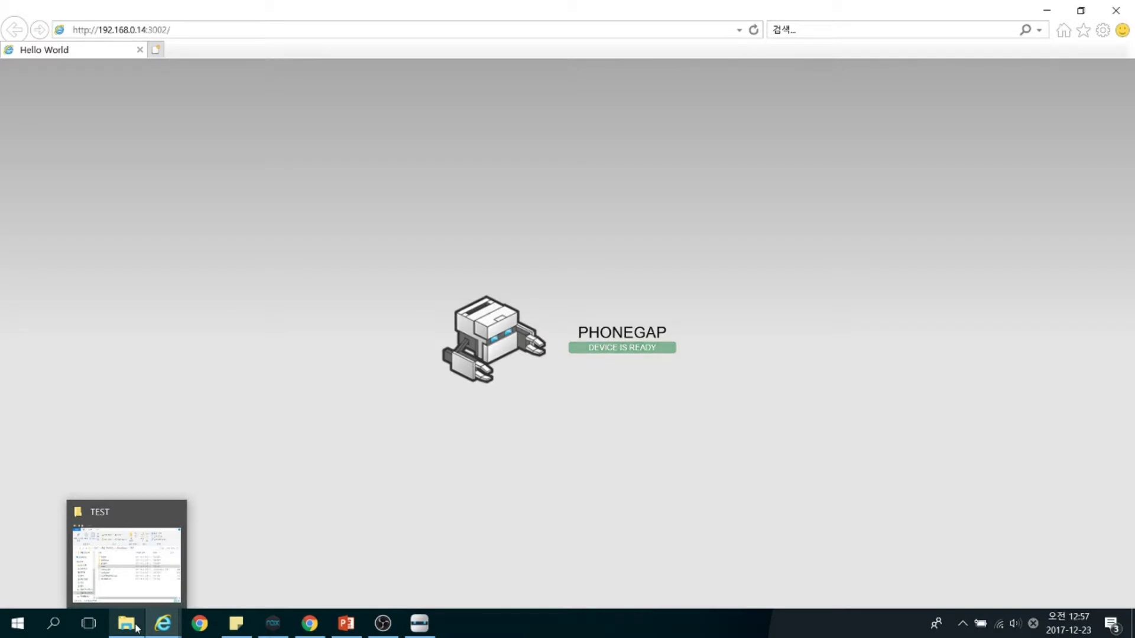
left_click(136, 628)
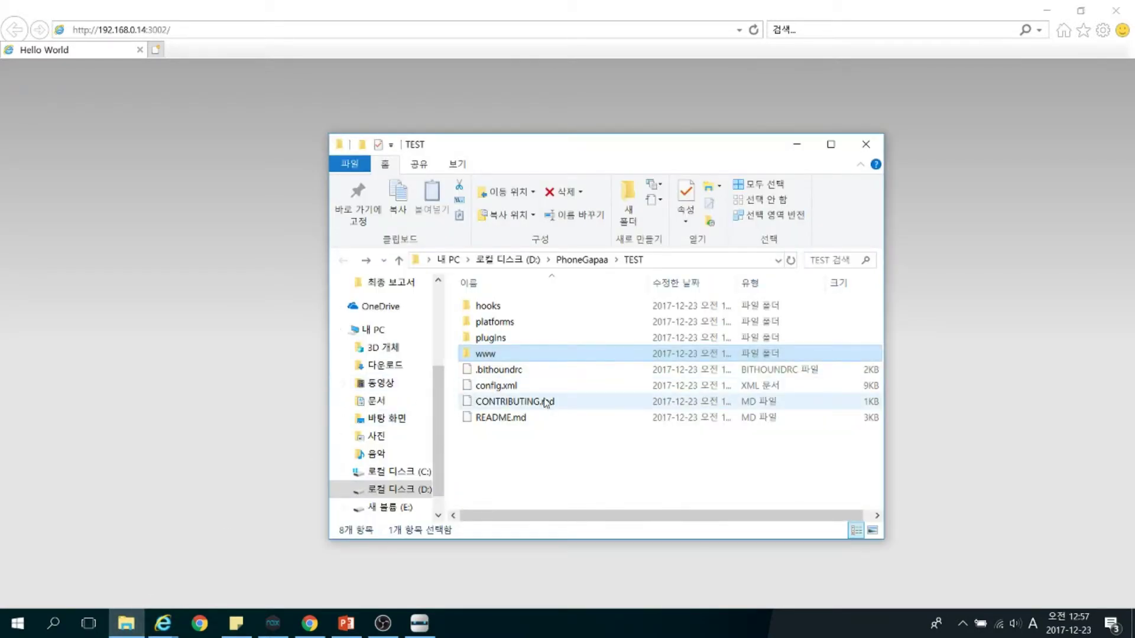
left_click(600, 91)
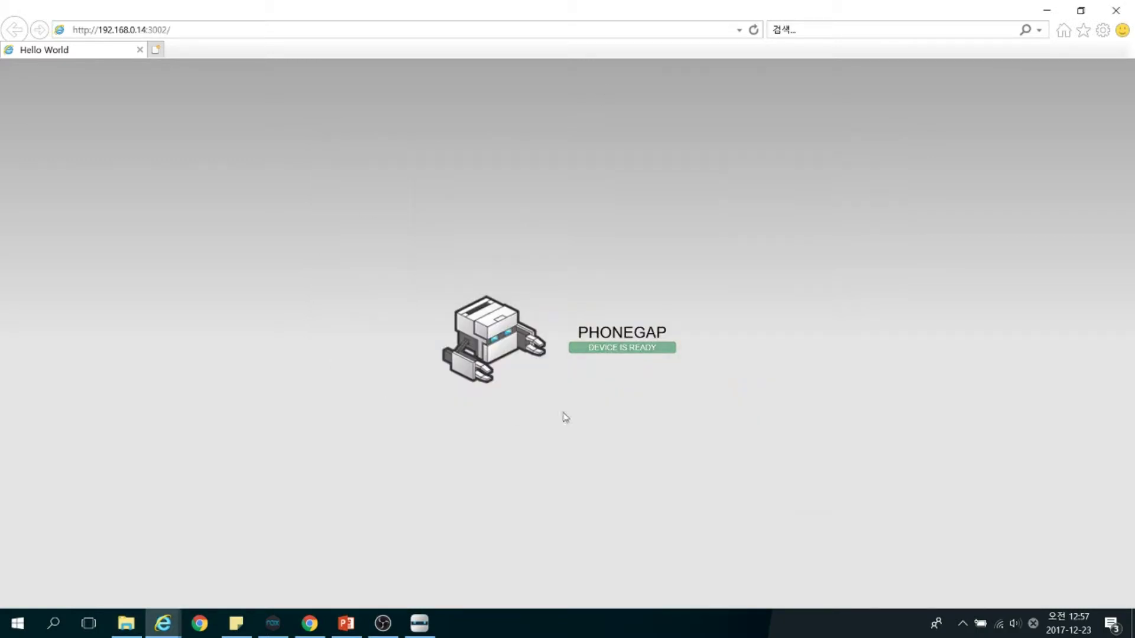
left_click(126, 623)
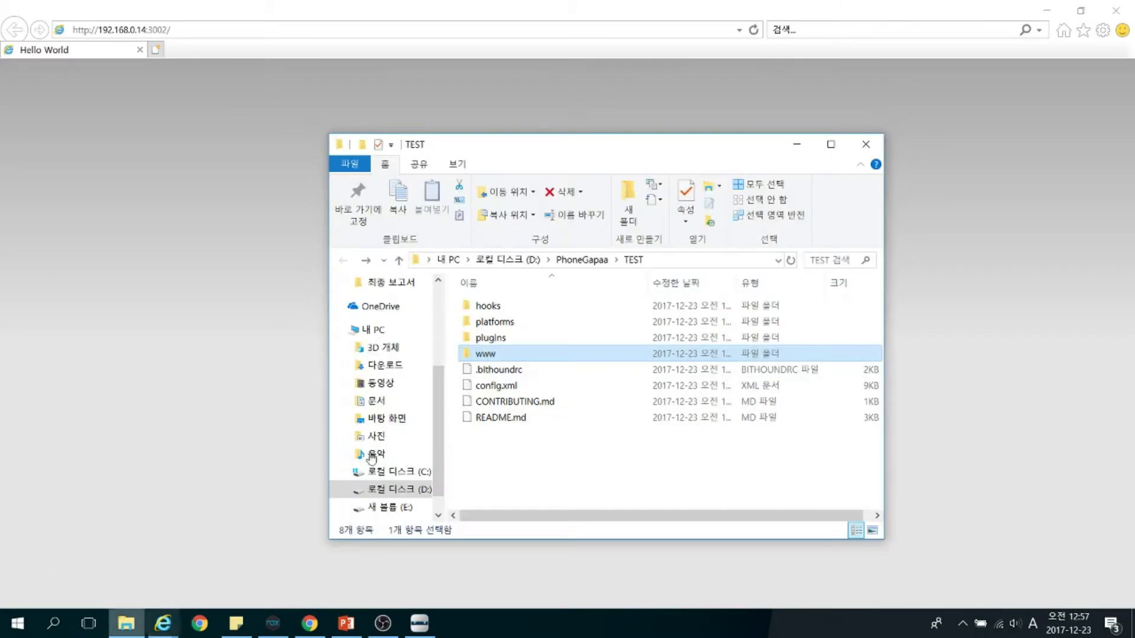
Open the www folder, select index.html, and bring up its context menu
double_click(564, 358)
left_click(555, 386)
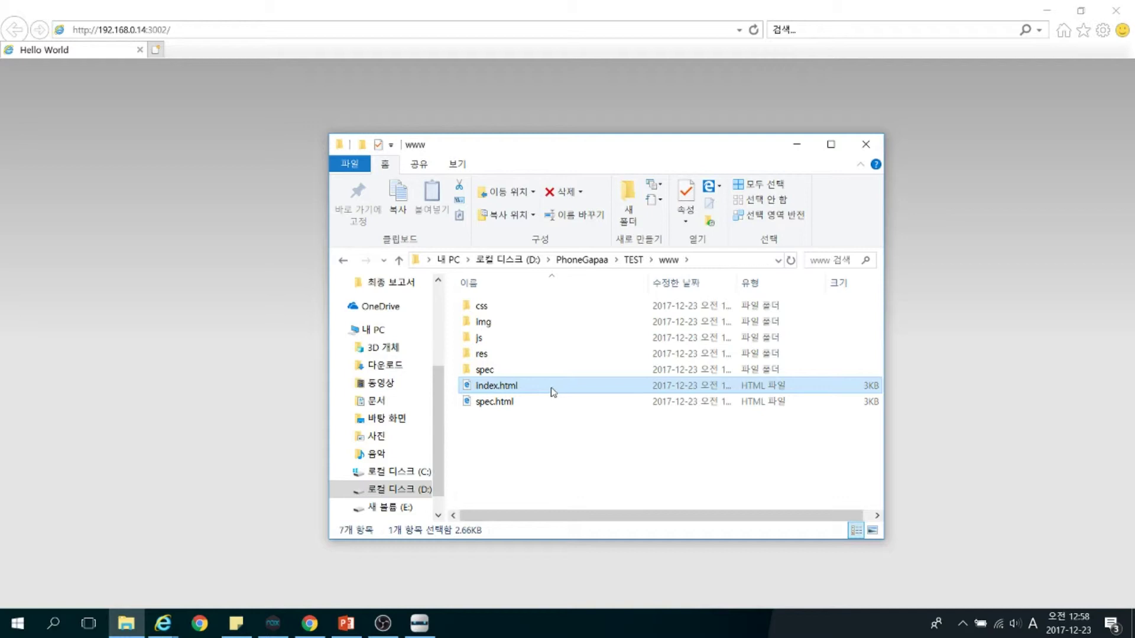
left_click(302, 328)
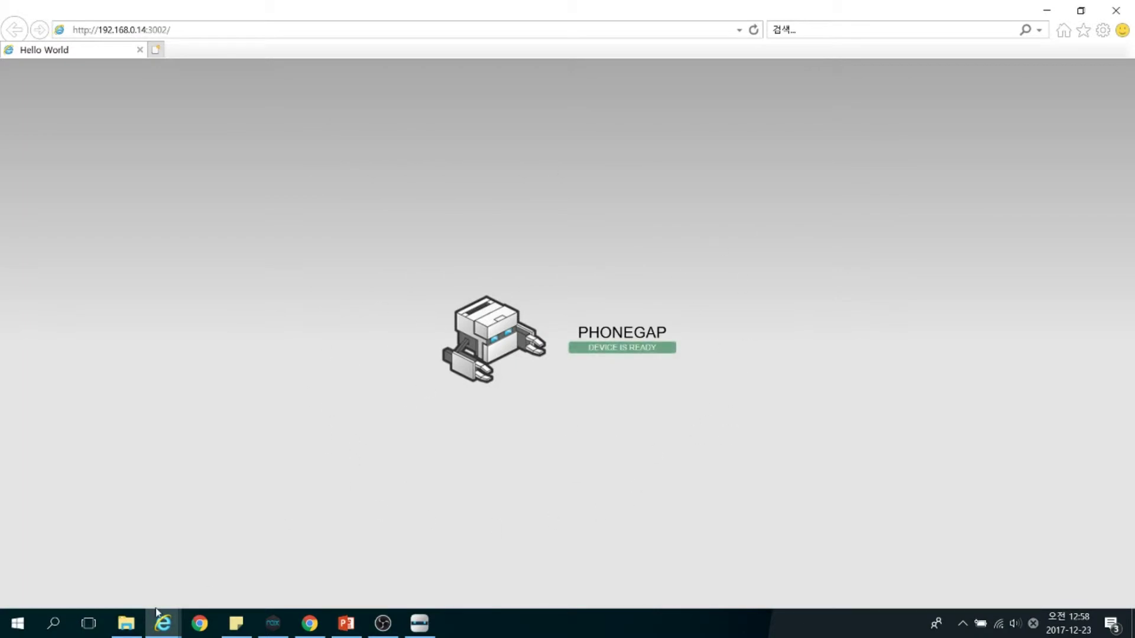
left_click(126, 623)
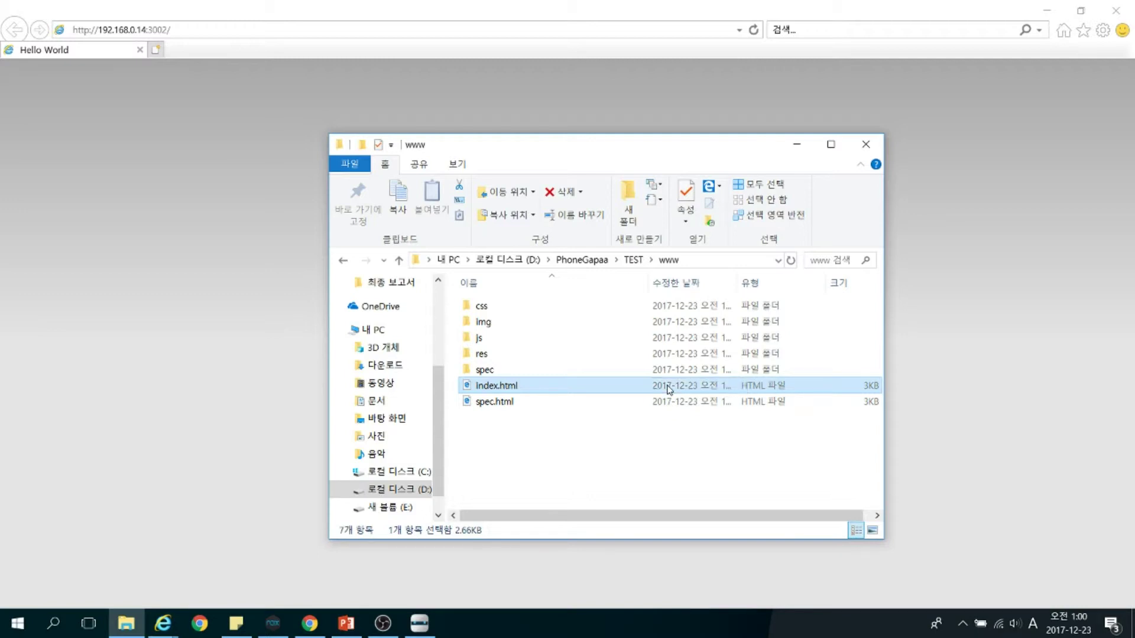
right_click(669, 389)
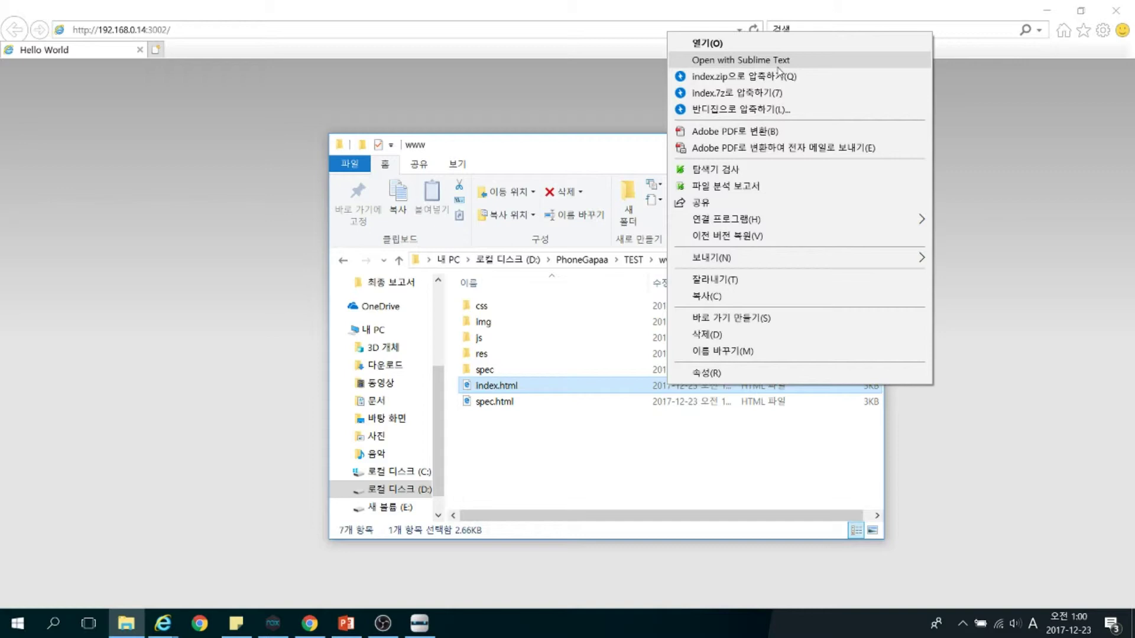
Open index.html in Sublime Text and delete the head meta tags, app div and script tags
left_click(785, 62)
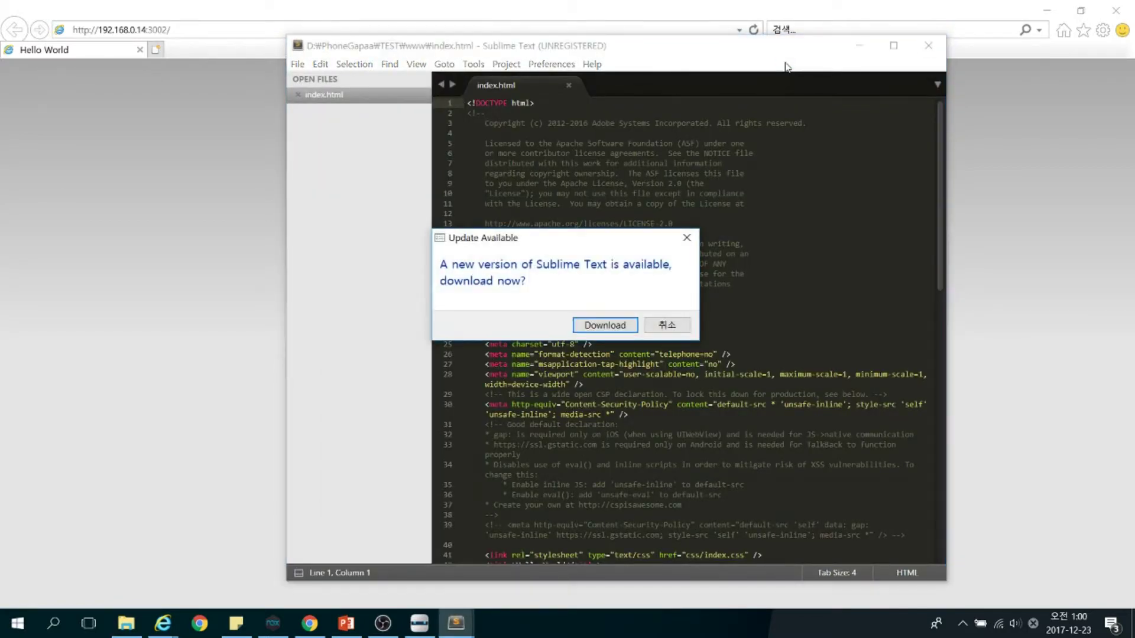
left_click(686, 238)
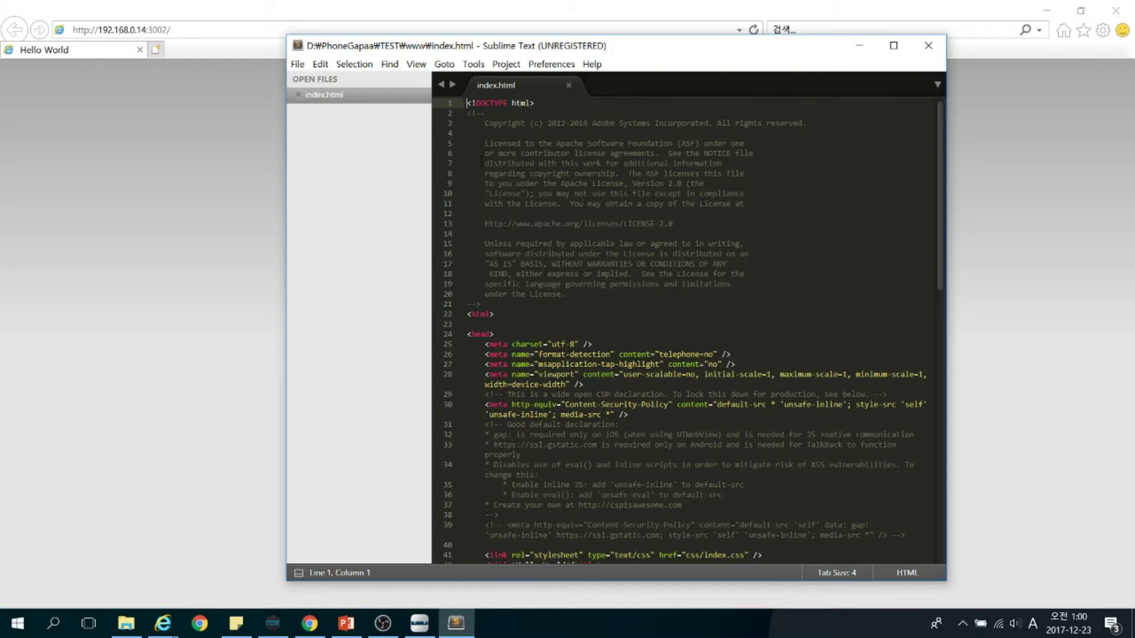
key("Down")
key("Down")
key("Down")
key("Down")
key("Down")
key("Down")
key("Down")
key("Down")
key("Down")
key("Down")
key("Down")
key("Down")
key("Down")
key("Down")
key("Down")
key("Down")
key("Down")
key("Down")
key("Down")
key("Down")
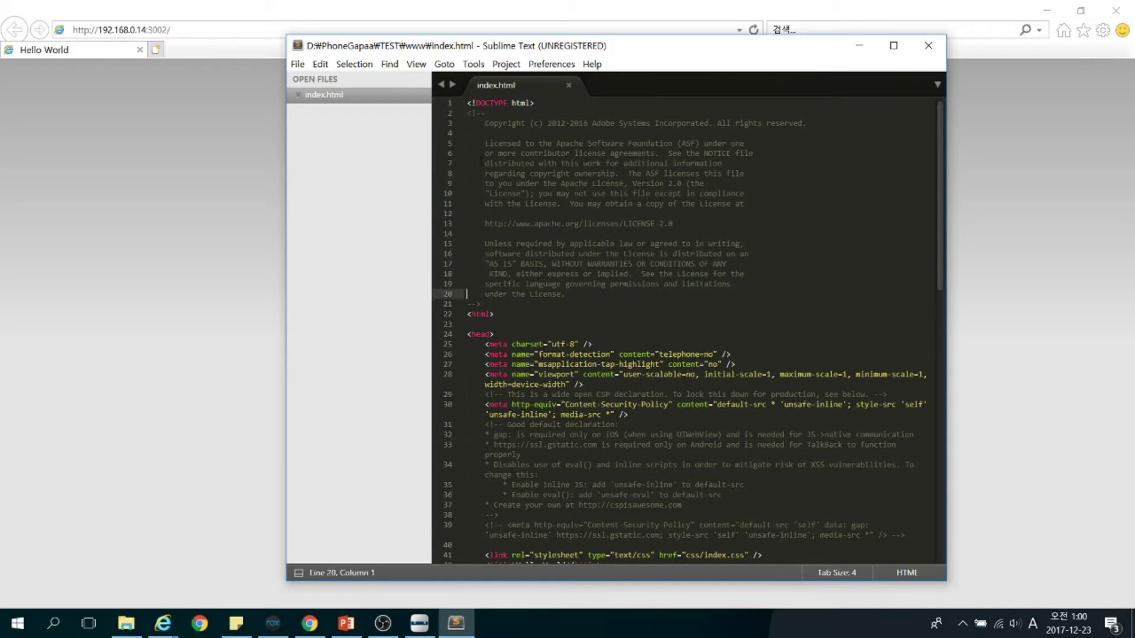
key("Down")
key("Right")
key("shift+Down")
key("shift+Down")
key("shift+Down")
key("shift+Down")
key("shift+Down")
key("shift+Down")
key("shift+Down")
key("shift+Down")
key("shift+Down")
key("shift+Down")
key("shift+Down")
key("shift+Down")
key("shift+Down")
key("shift+Down")
key("shift+Down")
key("shift+Down")
key("shift+Down")
key("shift+Down")
key("shift+Down")
key("shift+Down")
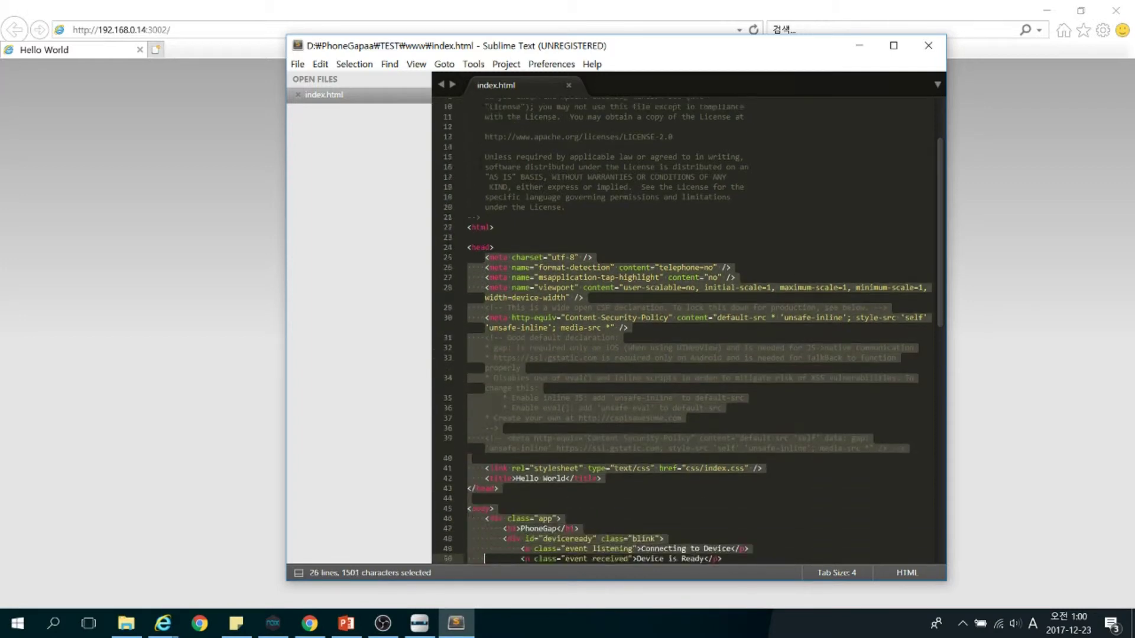
key("shift+Up")
key("shift+Up")
key("shift+Up")
key("shift+Up")
key("shift+Up")
key("shift+Up")
key("shift+Up")
key("shift+Up")
key("shift+Up")
key("shift+Up")
key("shift+Up")
key("shift+Up")
key("shift+Up")
key("shift+Up")
key("shift+Up")
key("shift+Up")
key("shift+Up")
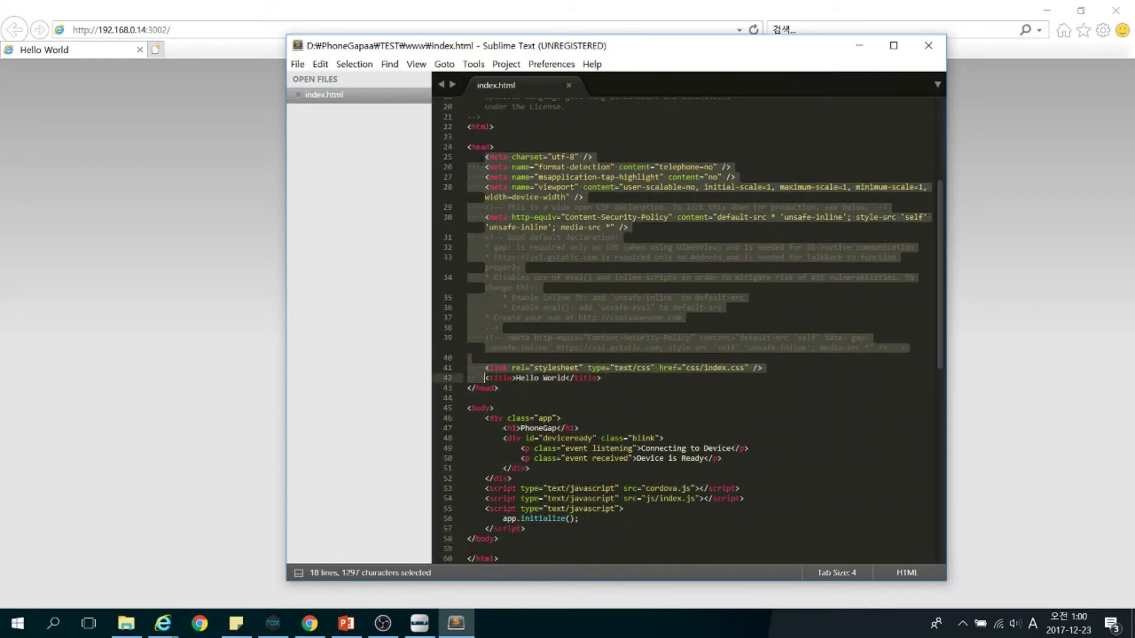
key("Delete")
key("Down")
key("Down")
key("Down")
key("Down")
key("Down")
key("shift+Down")
key("shift+Down")
key("shift+Down")
key("shift+Down")
key("shift+Down")
key("shift+Down")
key("shift+Down")
key("shift+Down")
key("shift+Down")
key("shift+Down")
key("shift+Down")
key("shift+Right")
key("shift+Right")
key("shift+Right")
key("shift+Right")
key("shift+Right")
key("shift+Right")
key("shift+Right")
key("shift+Right")
key("shift+Right")
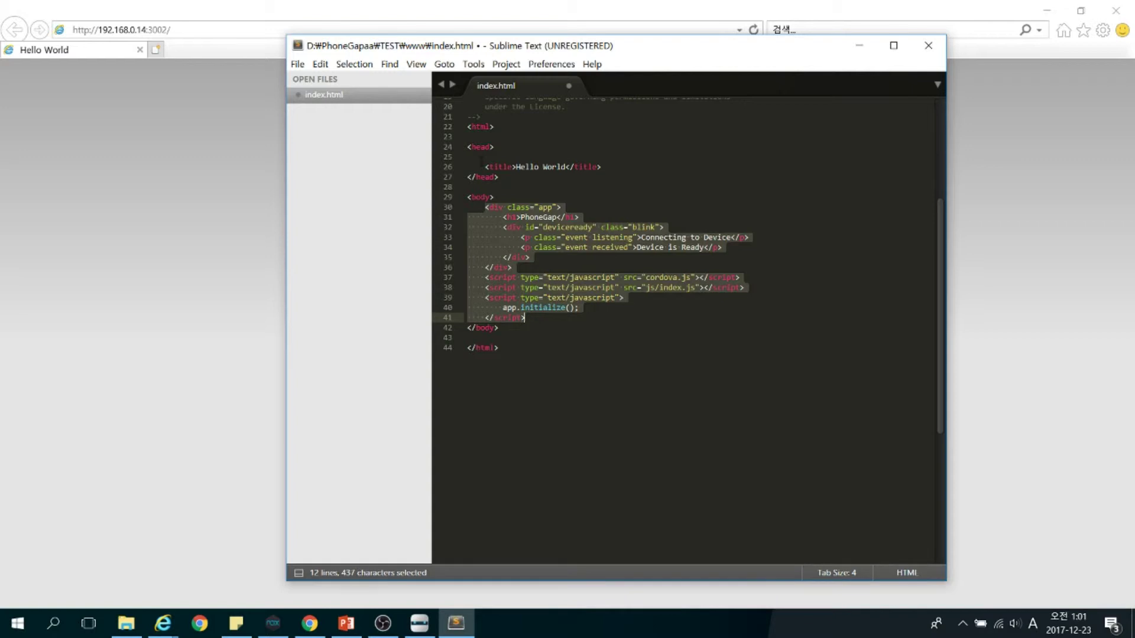
key("Delete")
Add an h1 heading reading 'Hello world! phonegap' and save index.html
type("<h1")
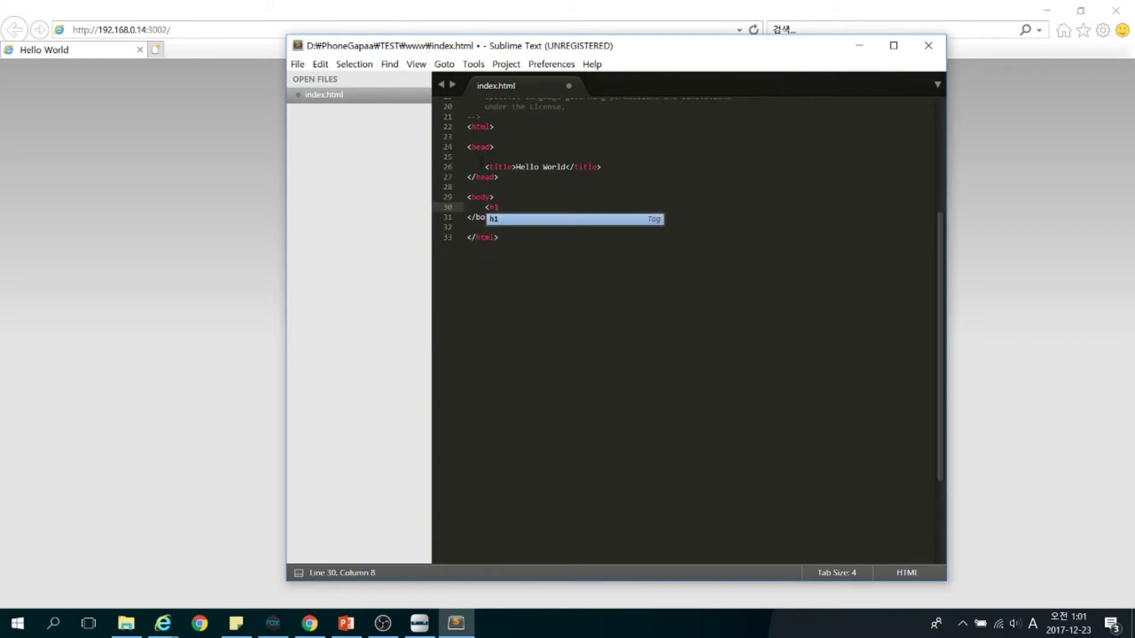
key("Return")
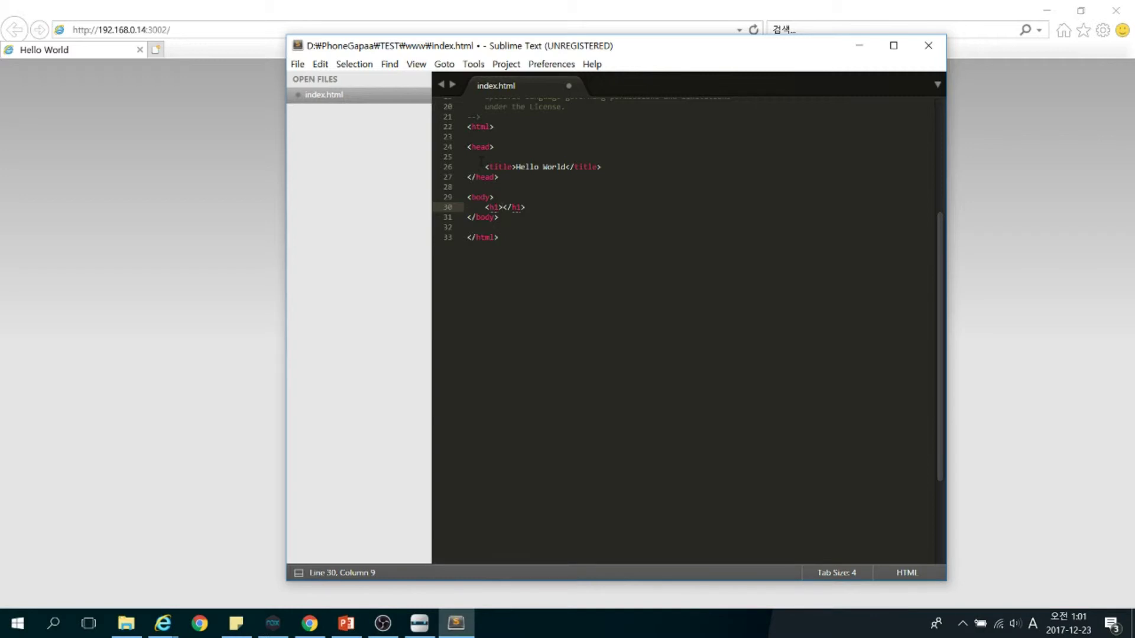
type("Hello world! phoneggap")
key("BackSpace")
key("BackSpace")
key("BackSpace")
key("BackSpace")
type("gap")
left_click(298, 65)
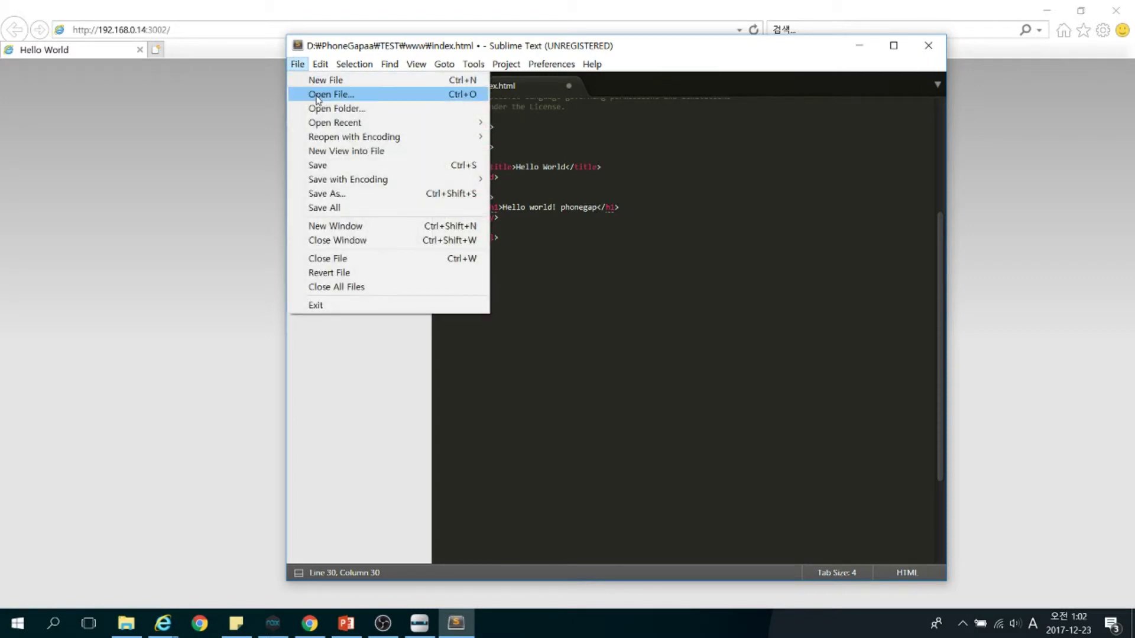
left_click(319, 165)
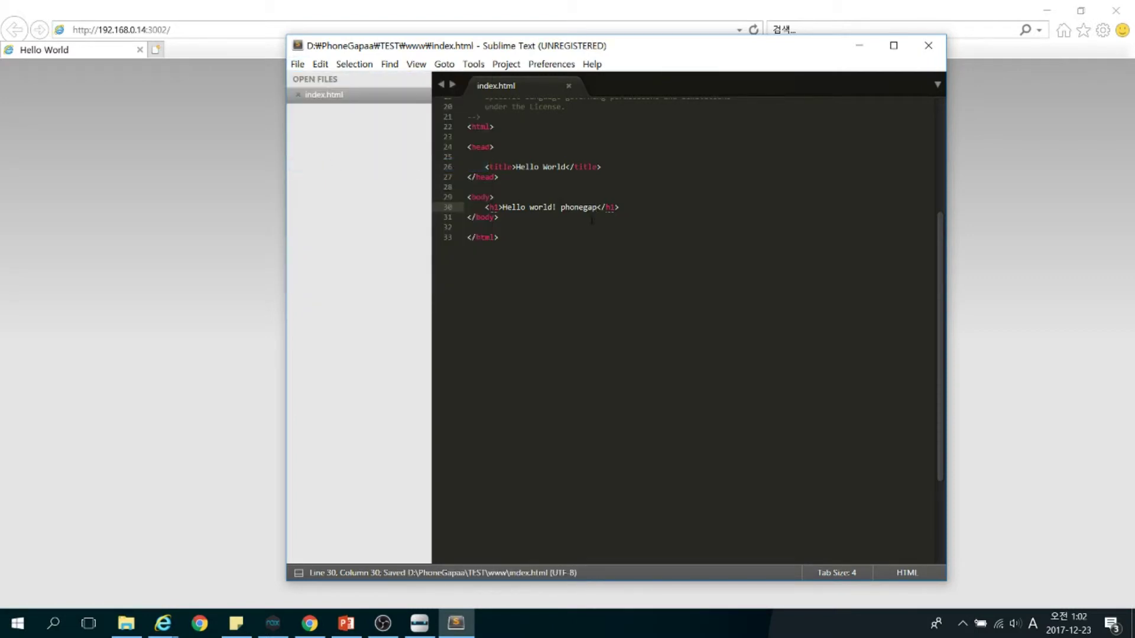
left_click(555, 2)
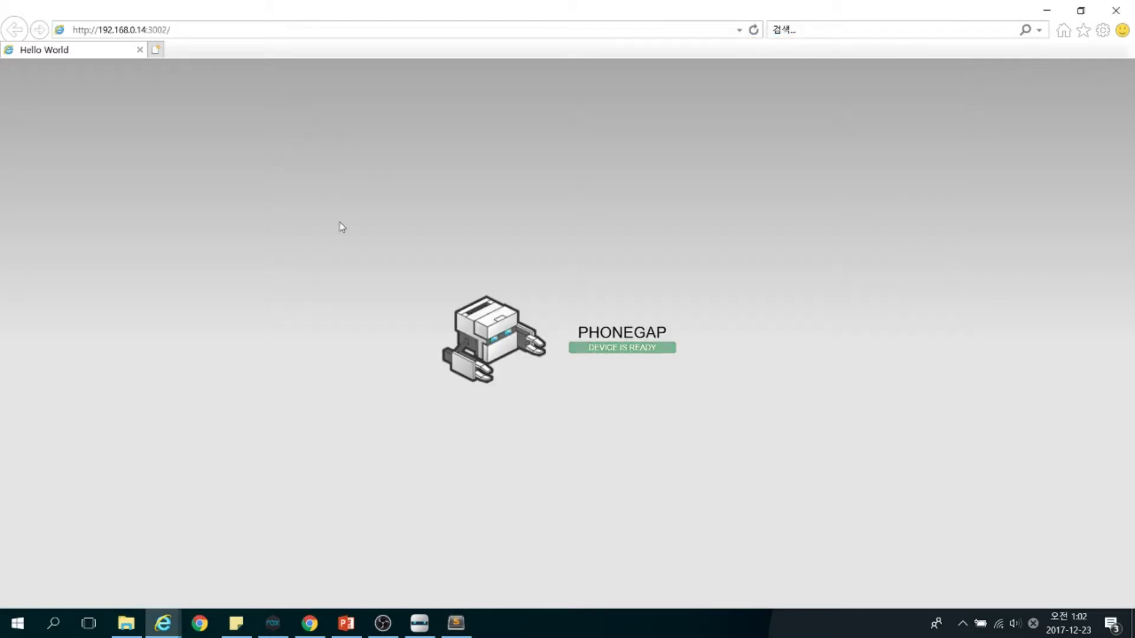
Reload the PhoneGap preview and check the new 'world! phonegap' heading text
key("F5")
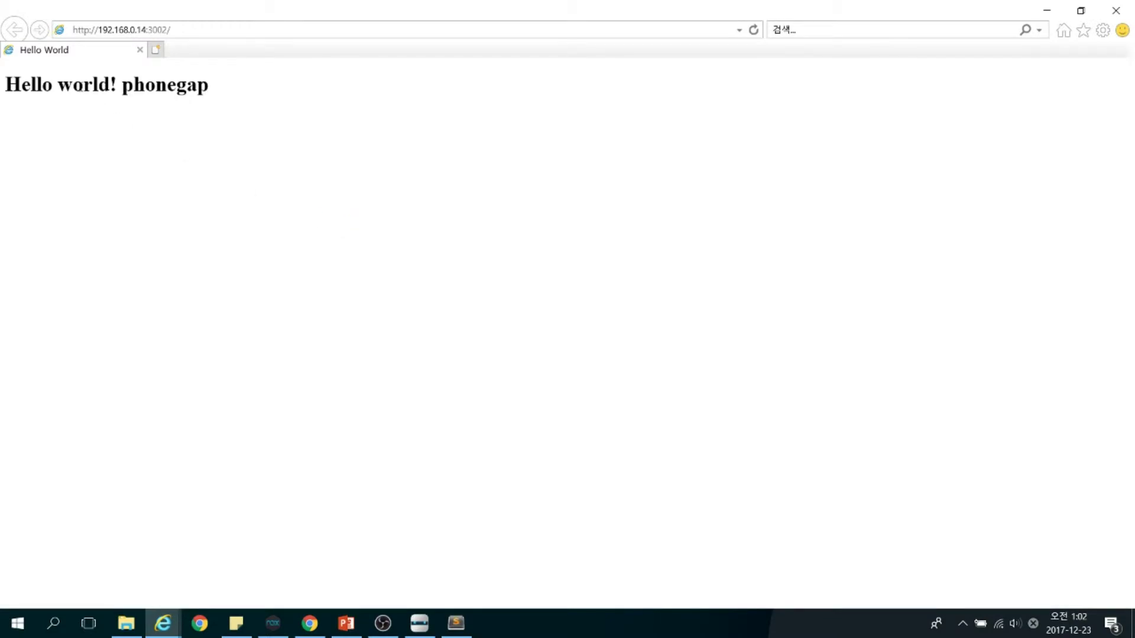
left_click_drag(57, 86, 215, 87)
left_click(215, 88)
Close Internet Explorer and Sublime Text, then bring PhoneGap Desktop's project list forward
left_click(1115, 10)
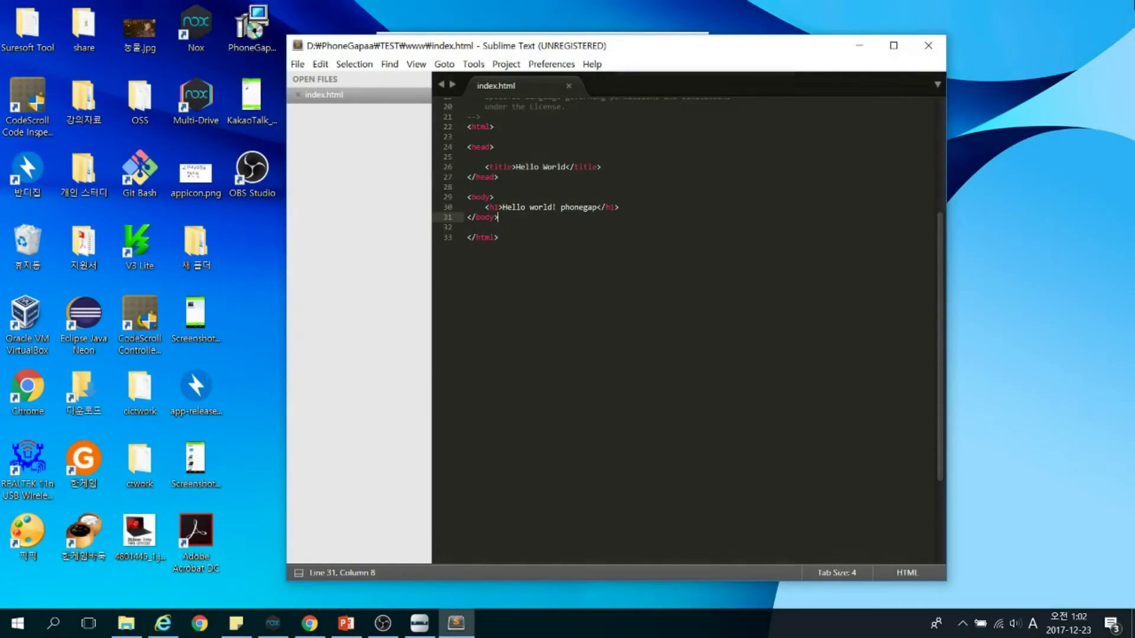
left_click(928, 46)
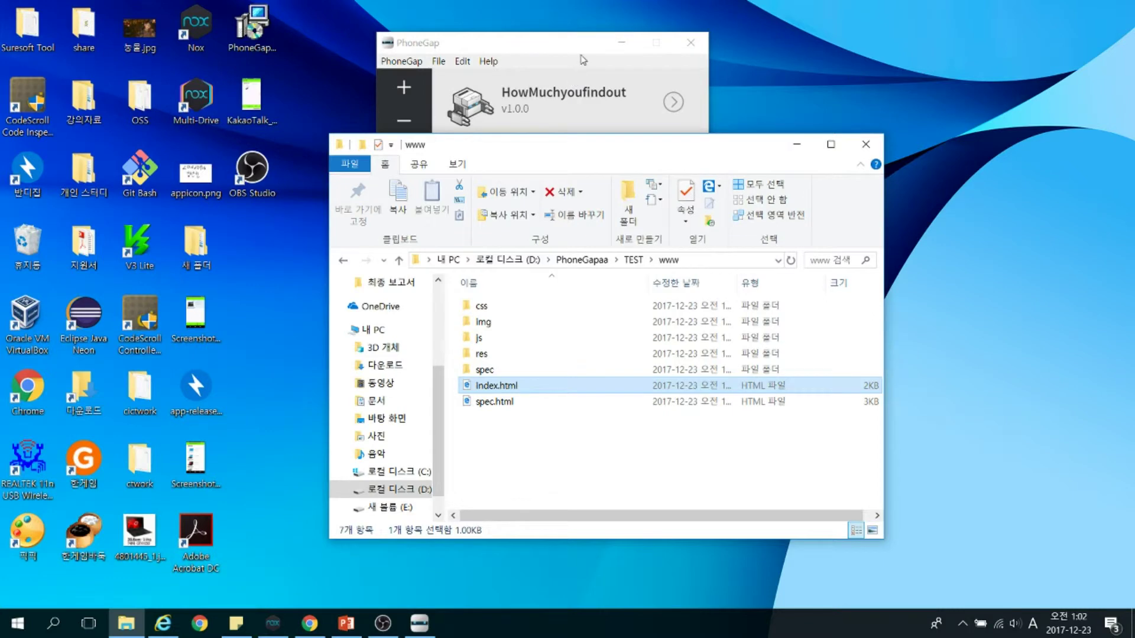
left_click(583, 60)
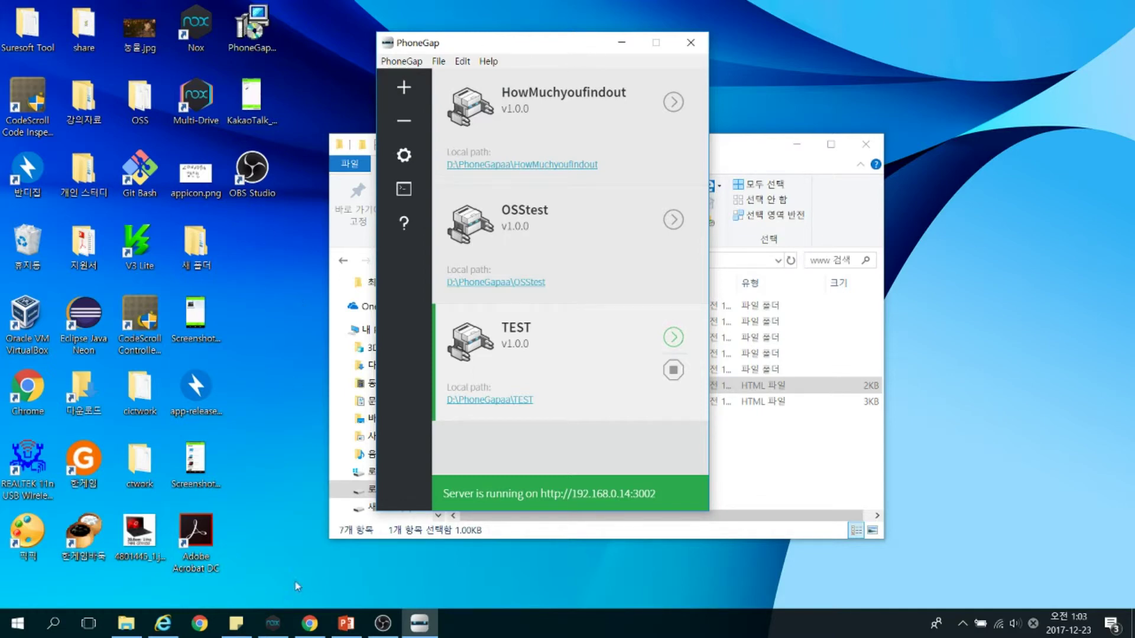
In Chrome, replace the old PhoneGap Build tab with a new tab loading build.phonegap.com
left_click(309, 626)
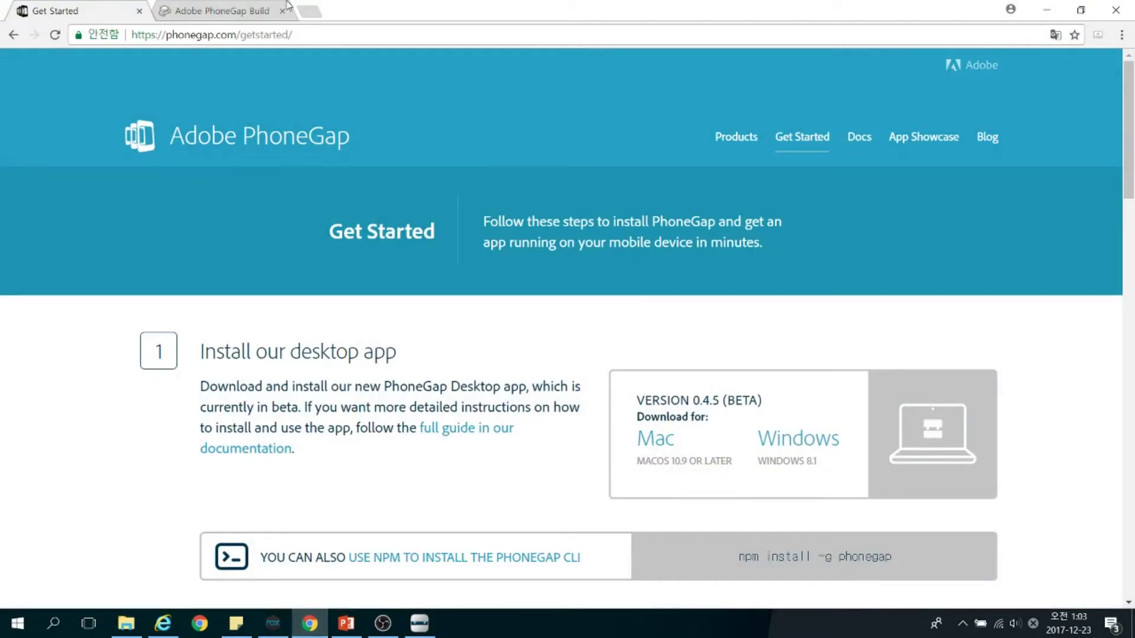
left_click(282, 12)
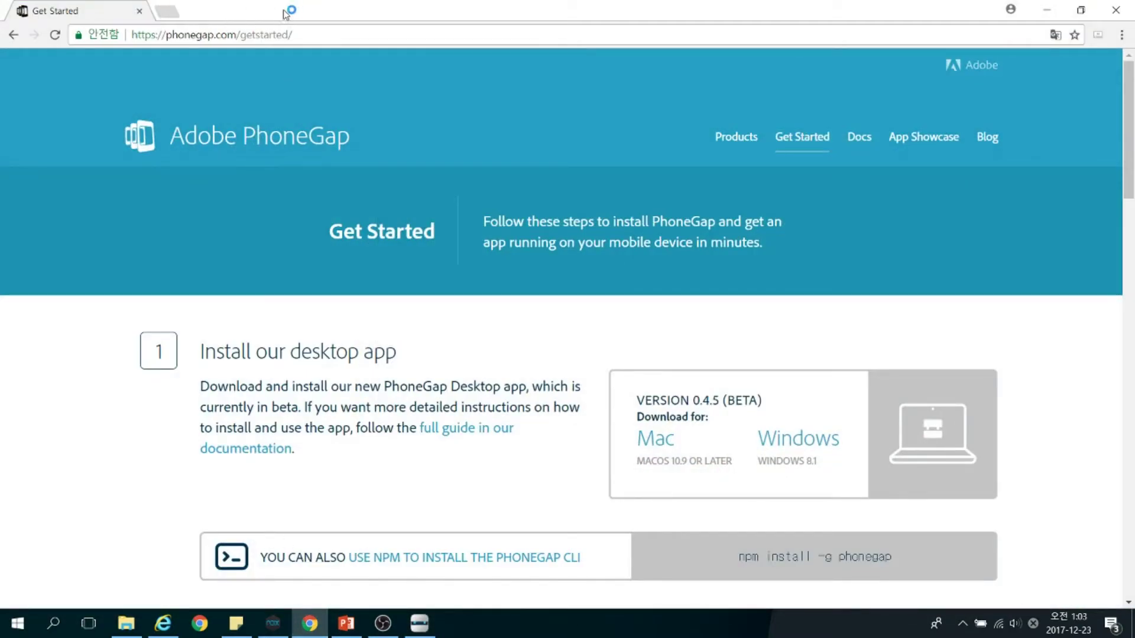
left_click(176, 14)
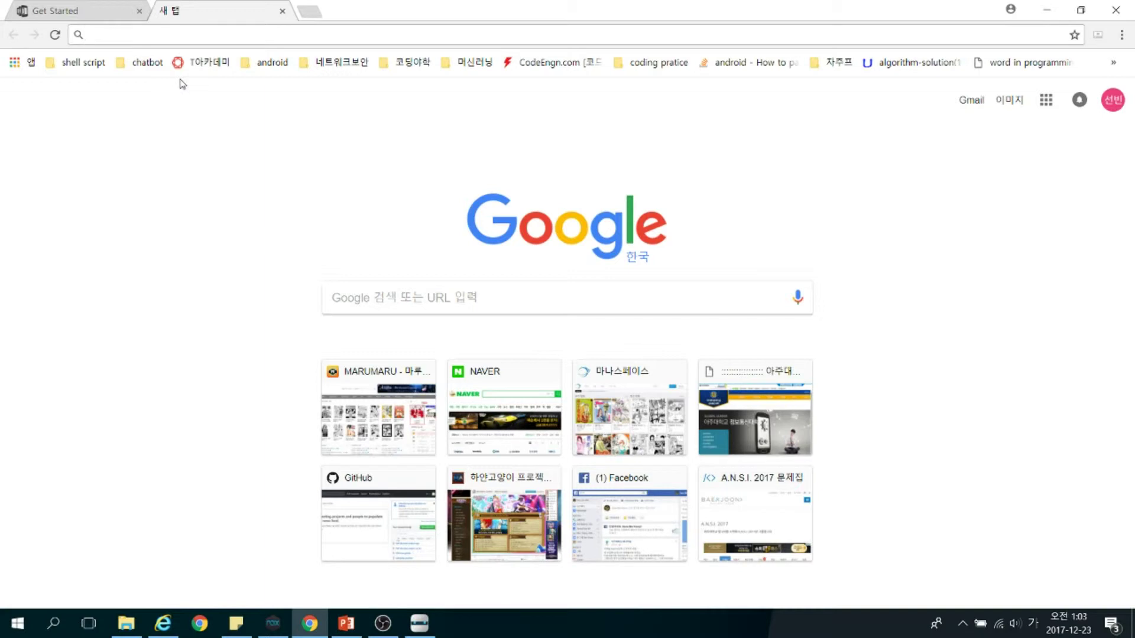
type("ㅠㅑ")
key("BackSpace")
key("BackSpace")
key("Hangul")
type("build")
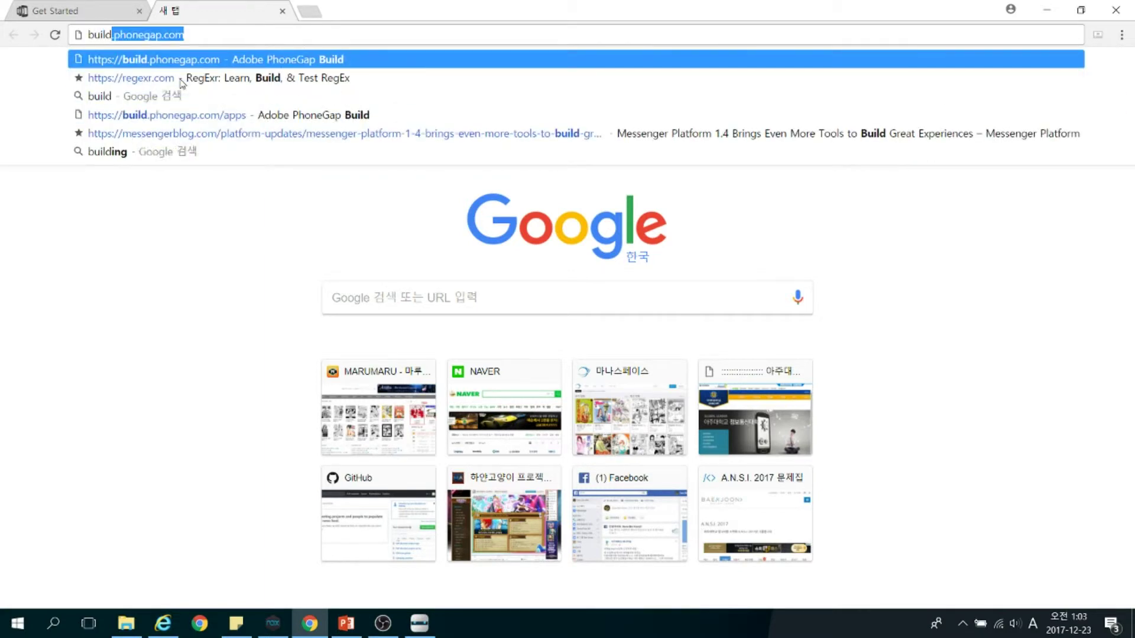
type(".phonegap.com")
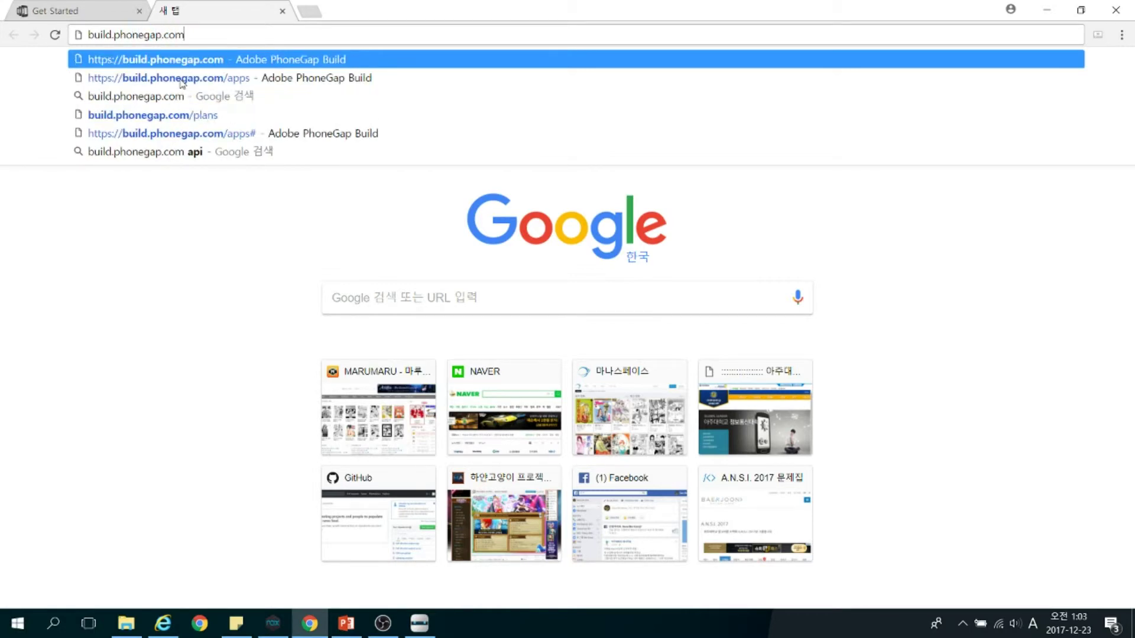
key("Return")
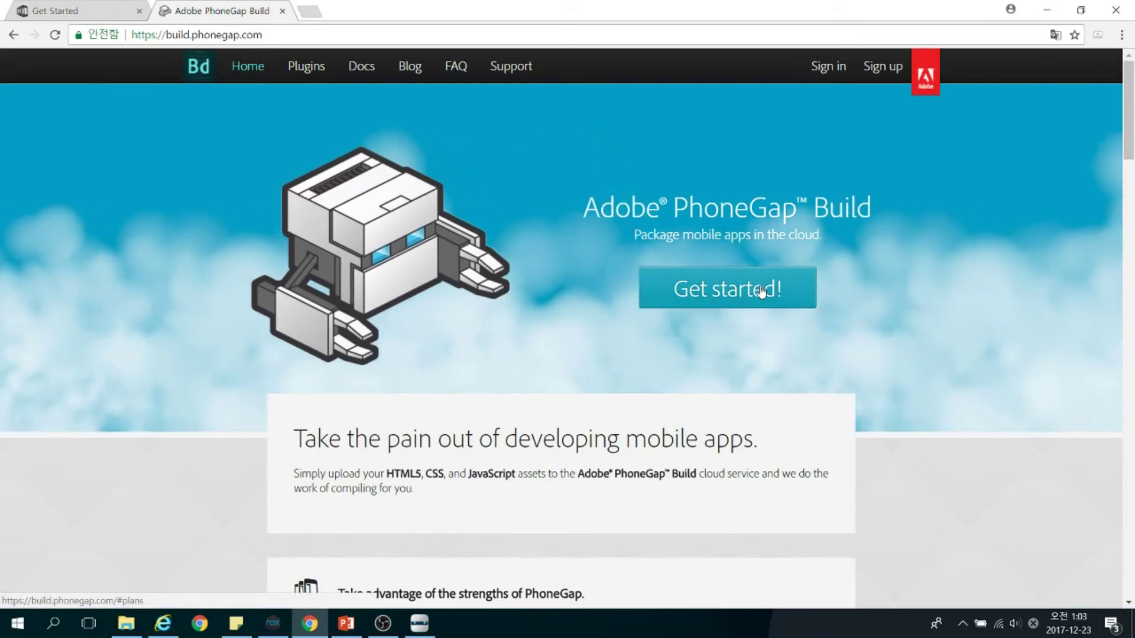
Scroll to the Choose your plan table comparing Free (1 private app, 50 MB) with $9.99/mo paid
scroll(759, 284, "down", 4)
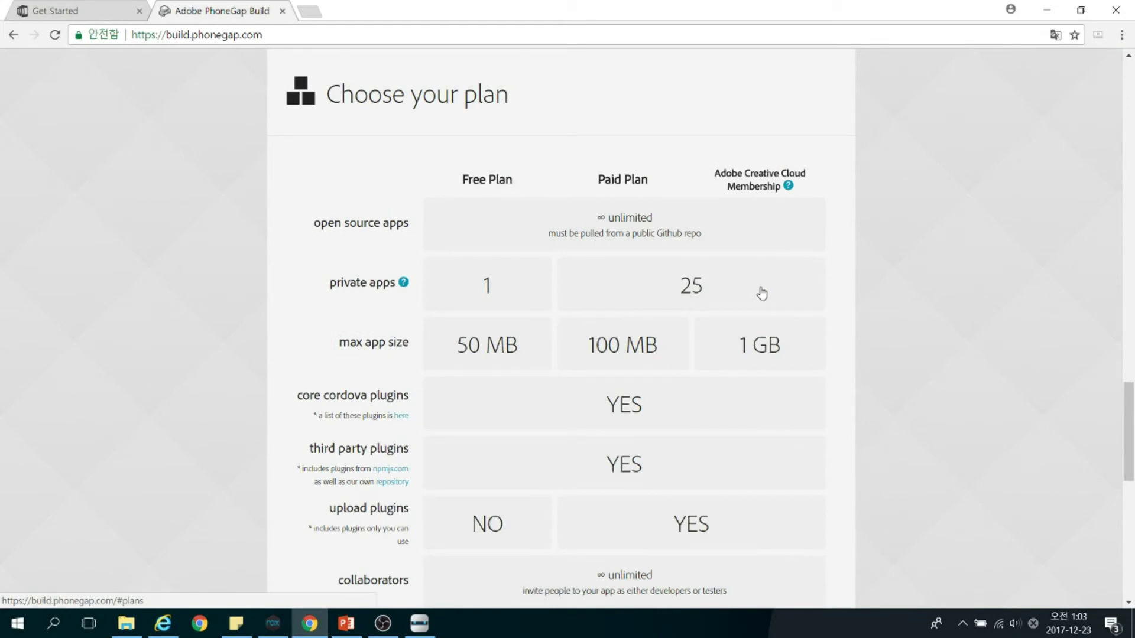
scroll(597, 298, "down", 2)
scroll(597, 299, "up", 1)
scroll(597, 299, "down", 1)
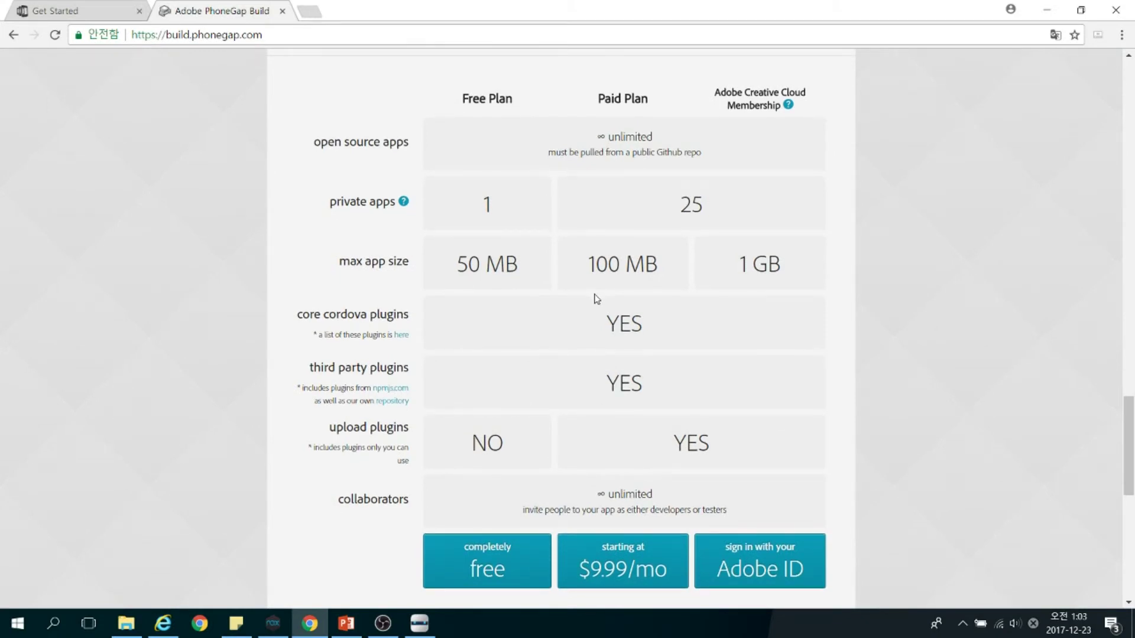
left_click_drag(478, 122, 538, 290)
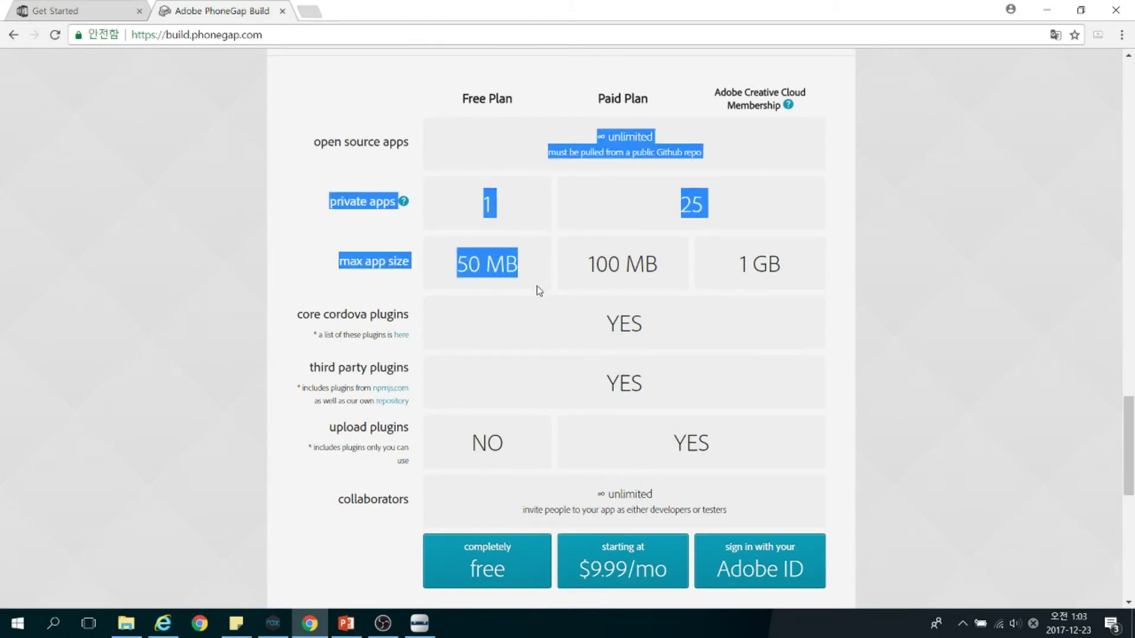
left_click(538, 289)
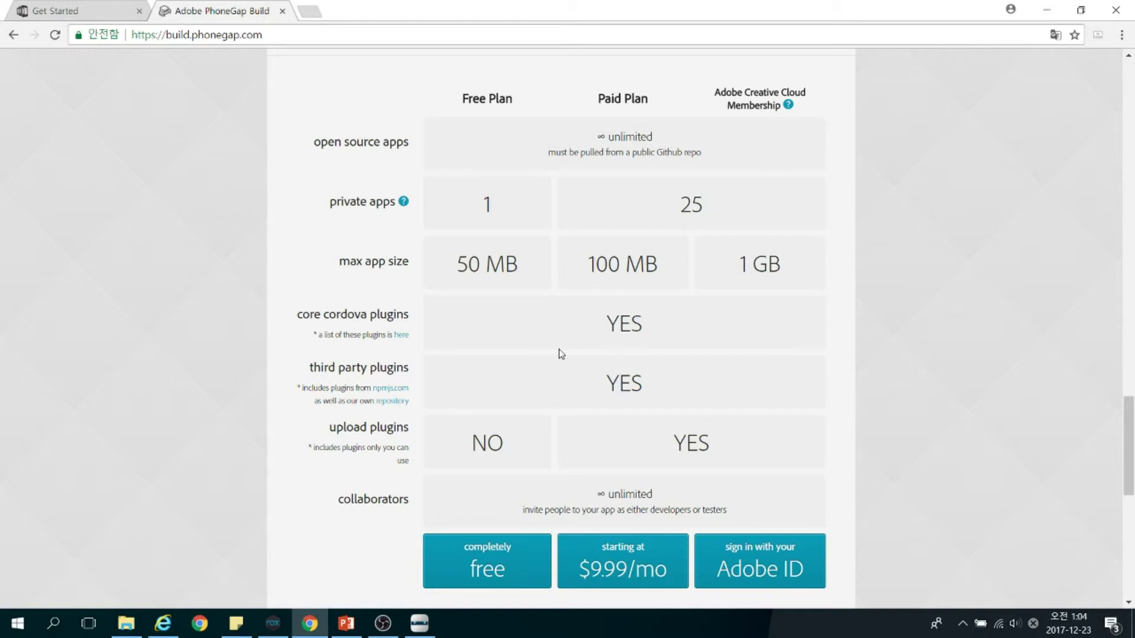
Choose the completely free plan and sign in to Adobe ID with the second Google account
left_click(478, 545)
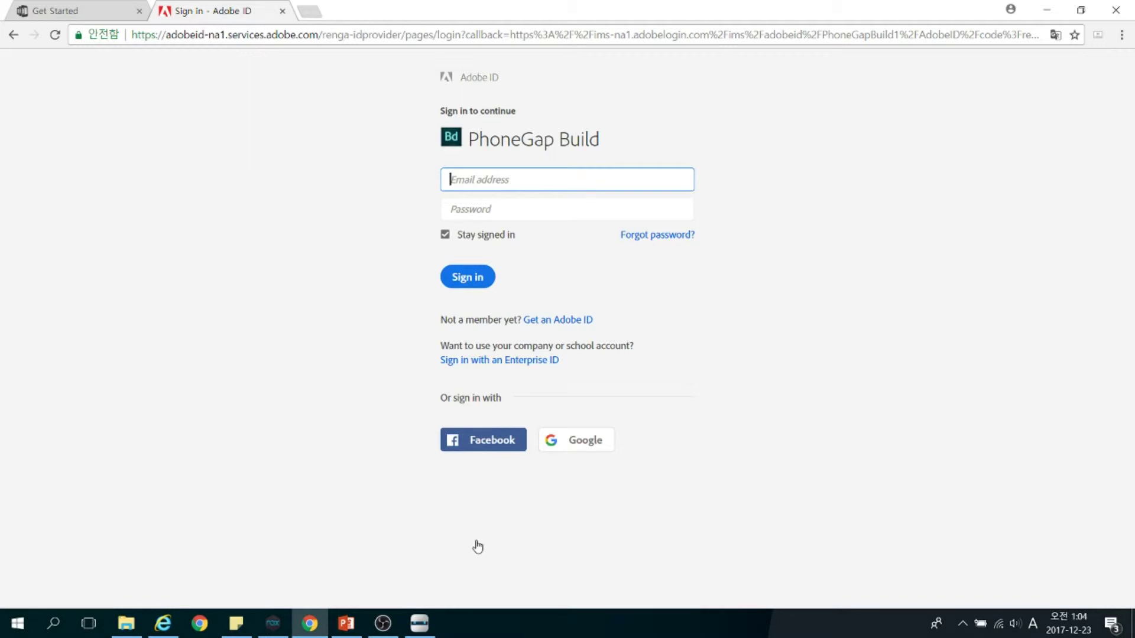
left_click(575, 440)
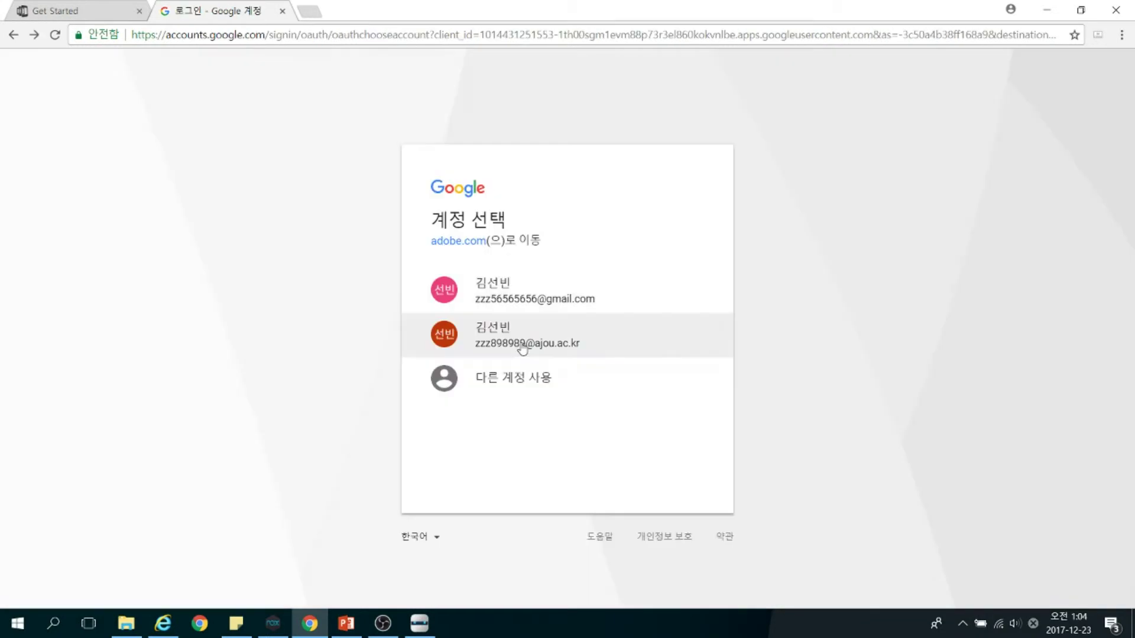
left_click(523, 346)
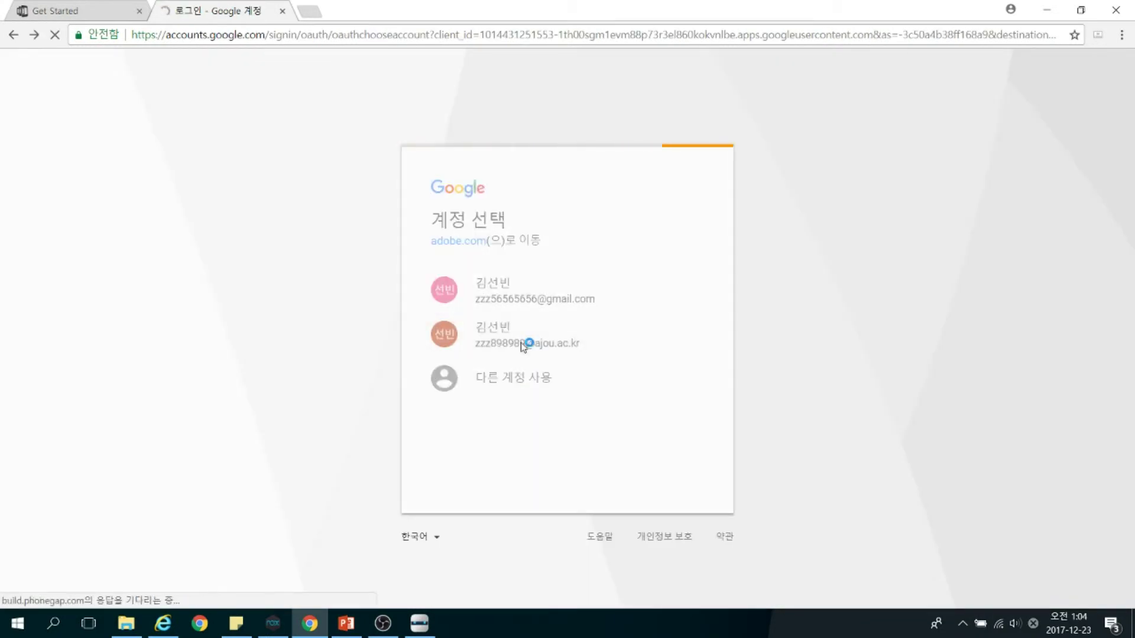